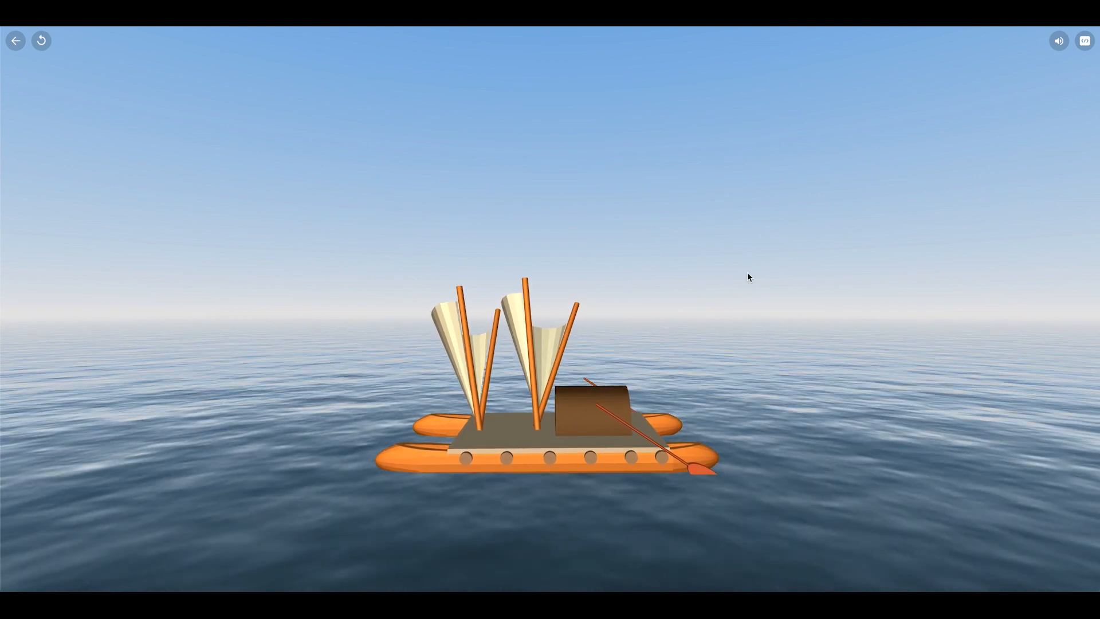
Step: Exit the preview and place a round path from the special objects library on the water next to the boat
click(16, 41)
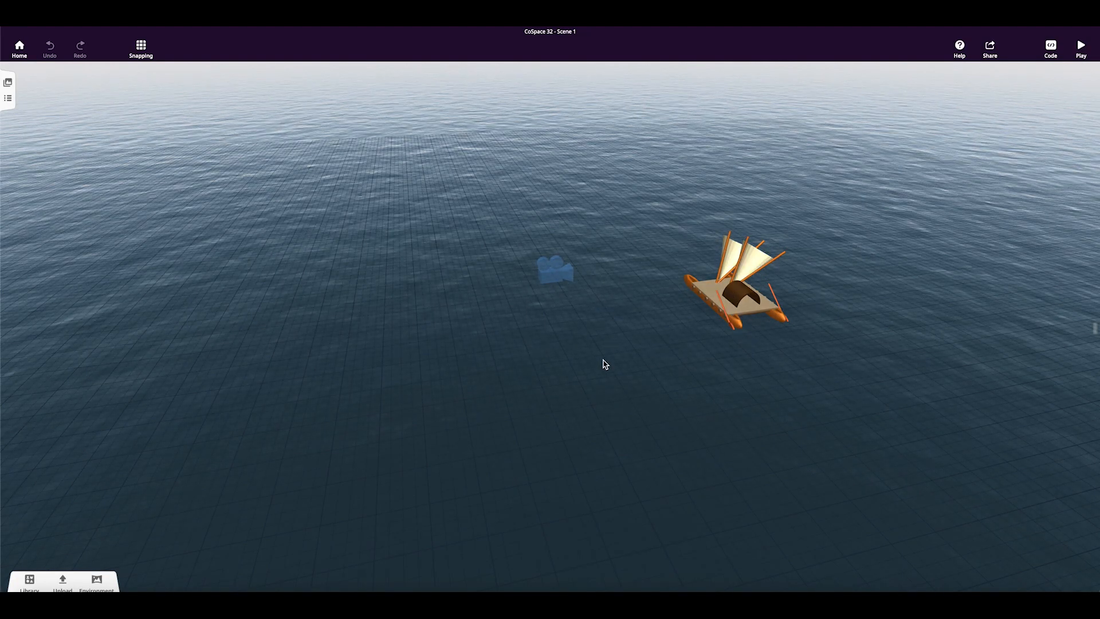
click(30, 579)
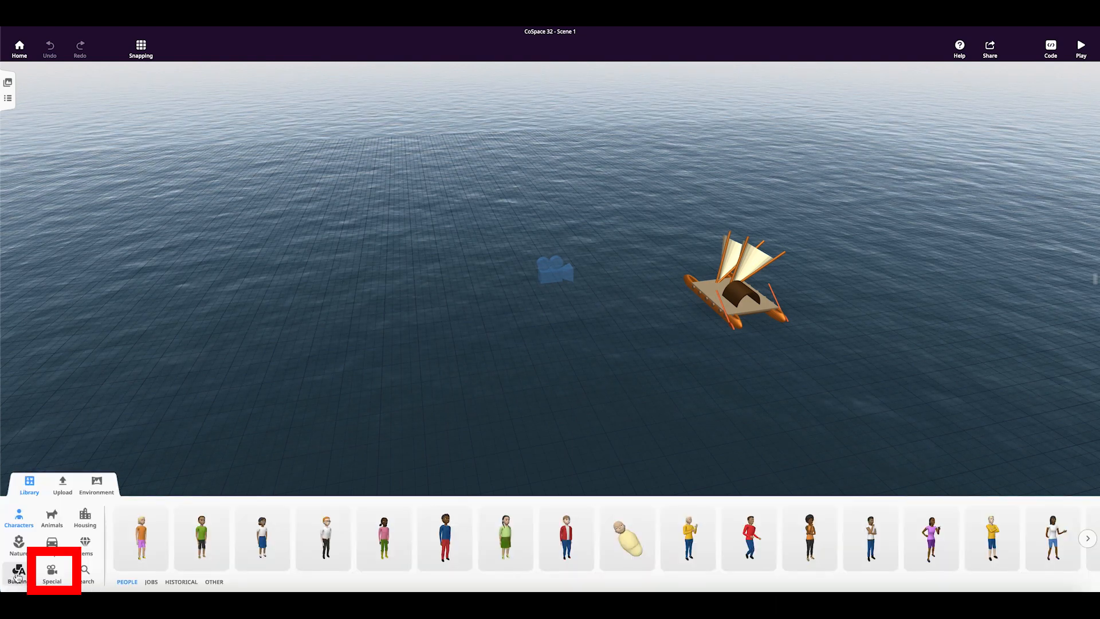
click(52, 573)
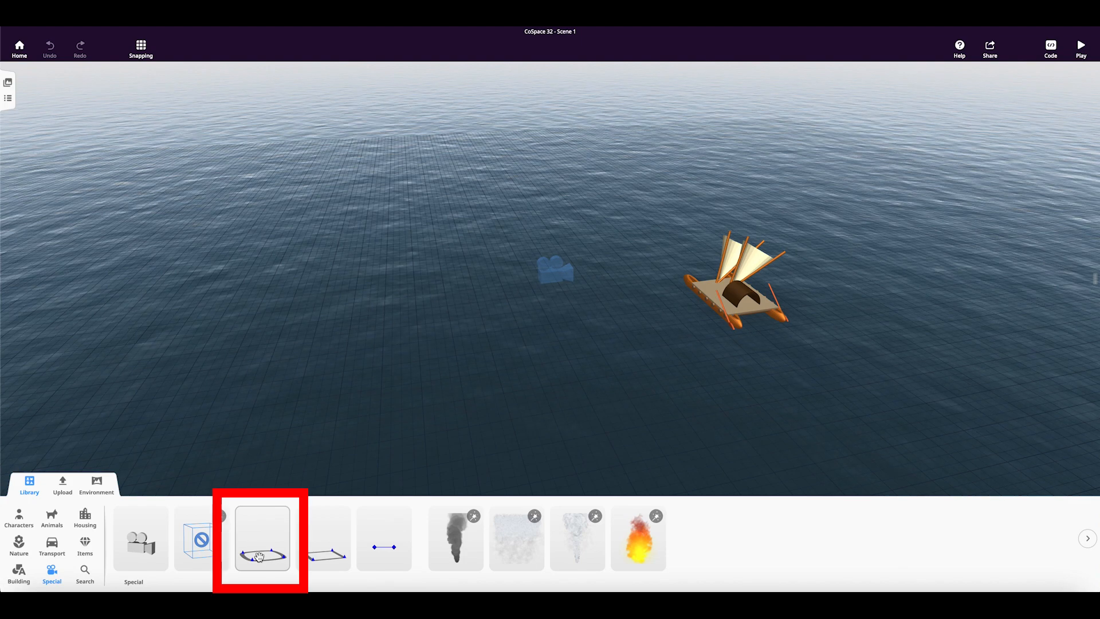
drag(257, 550, 654, 334)
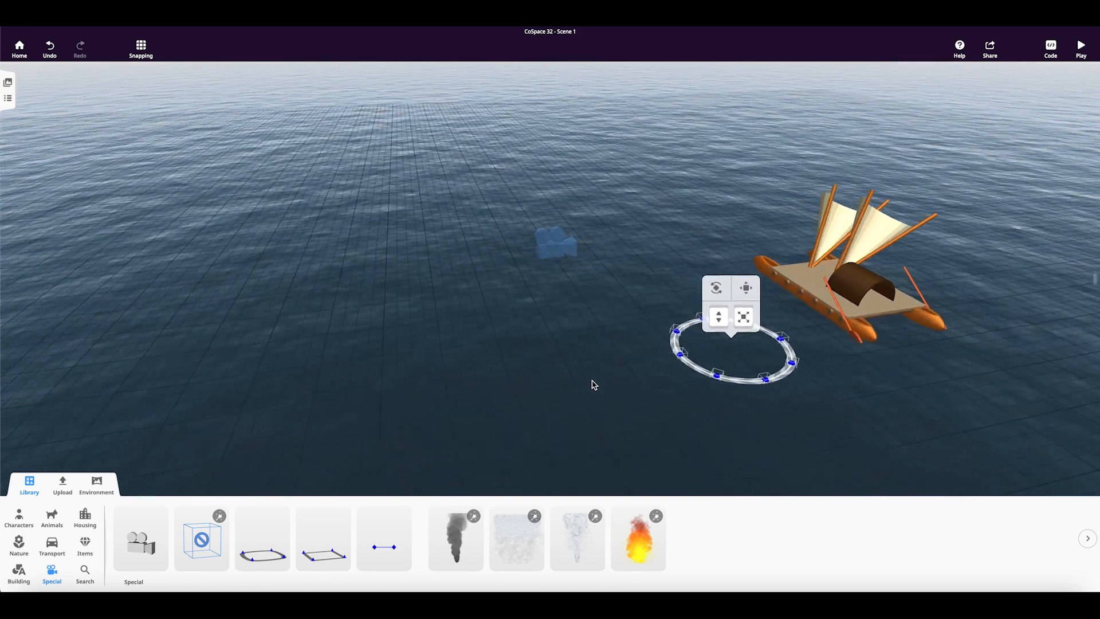
Step: Set the round path's width to 15.55
drag(593, 384, 751, 406)
drag(832, 413, 713, 381)
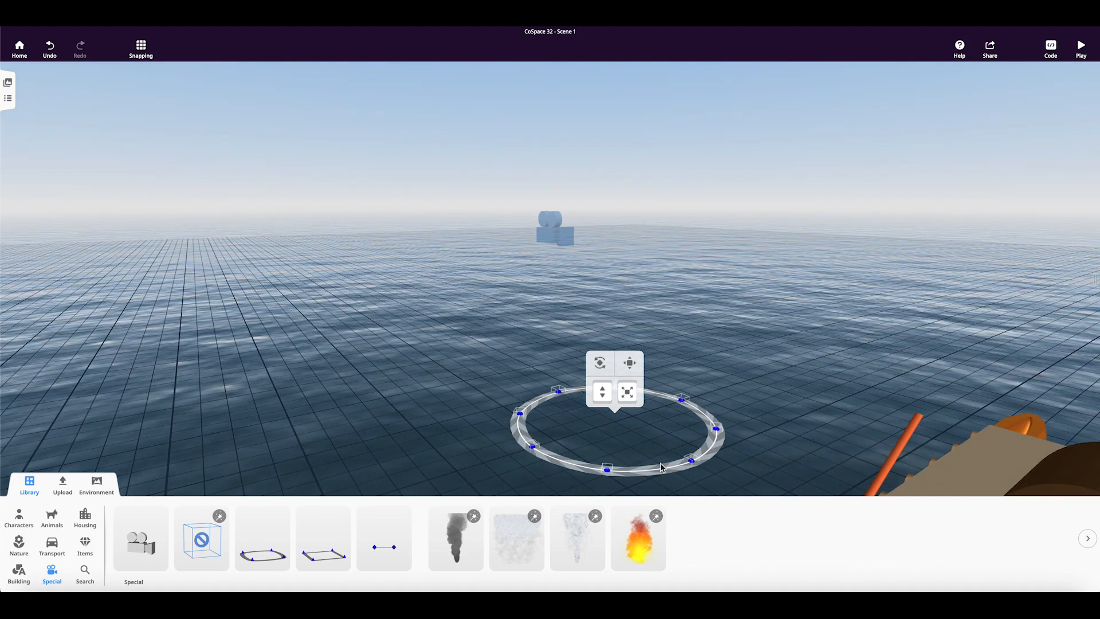
right_click(668, 471)
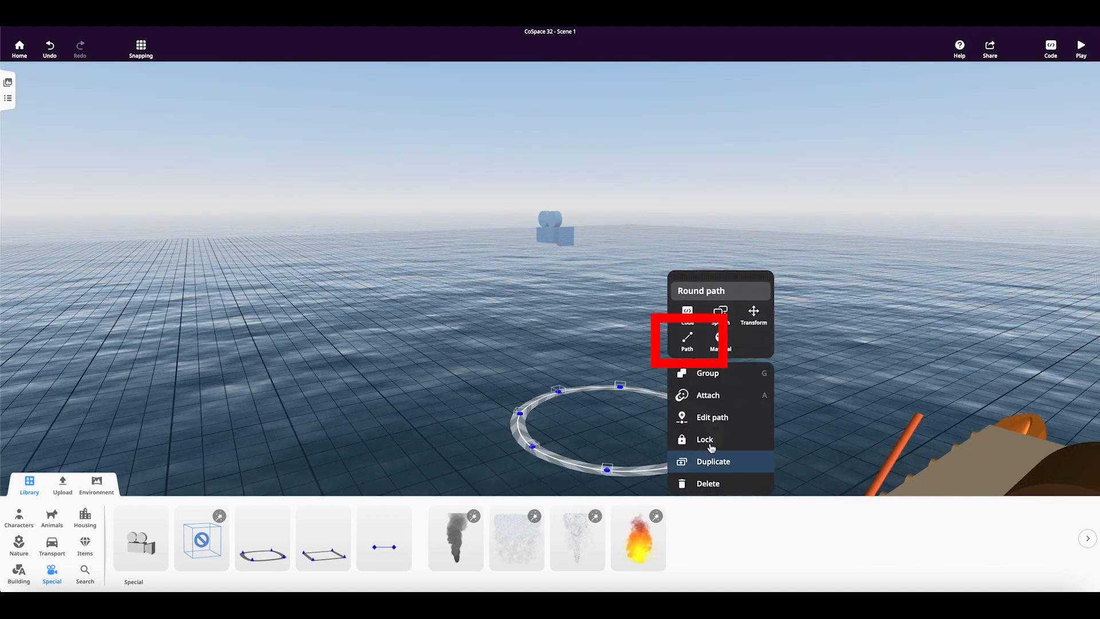
click(689, 341)
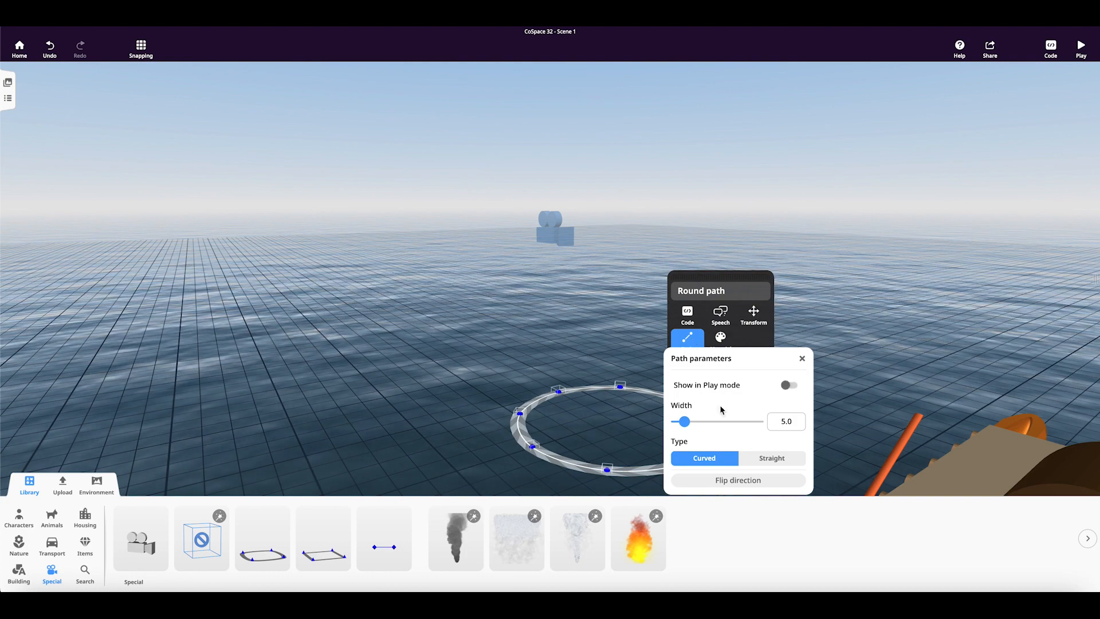
drag(687, 422, 702, 422)
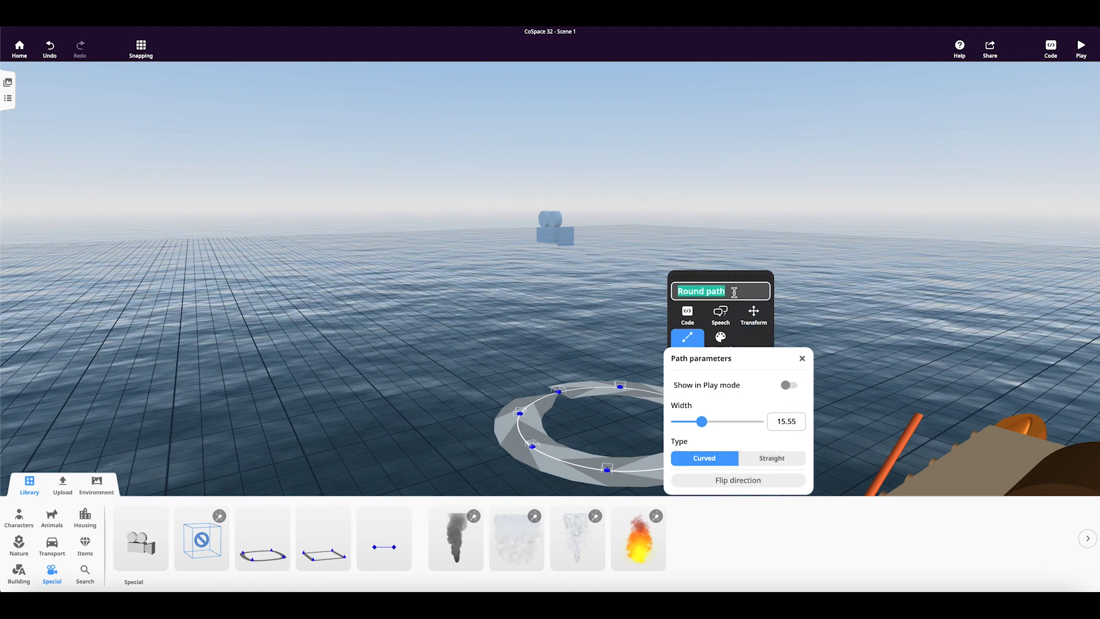
Step: Rename the round path to "Waka path" and enable its use in CoBlocks
text(Waka)
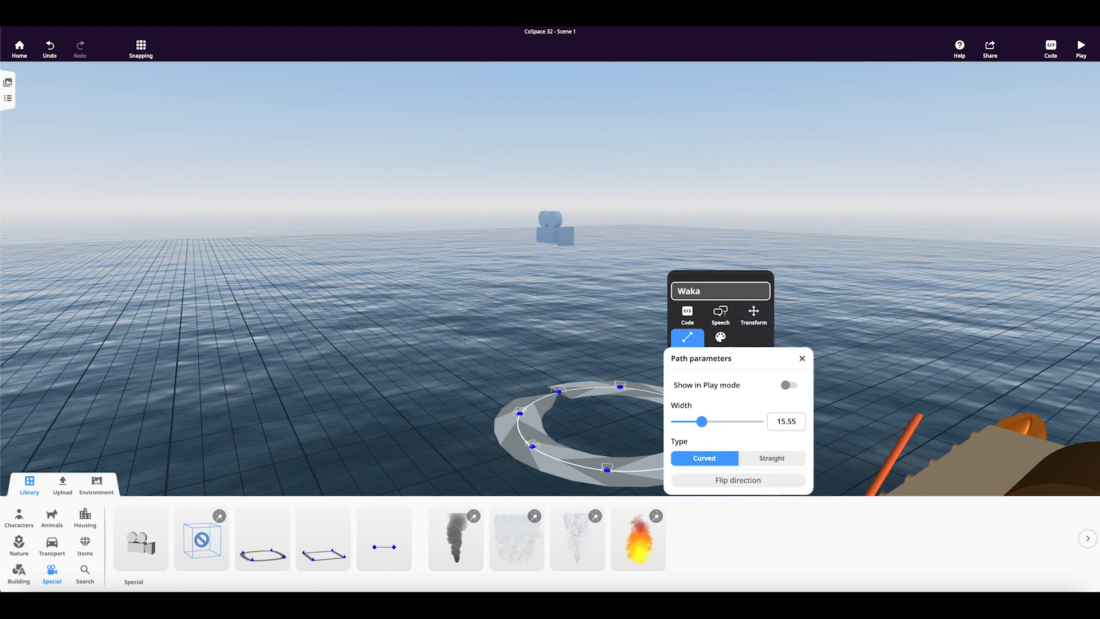
text( path)
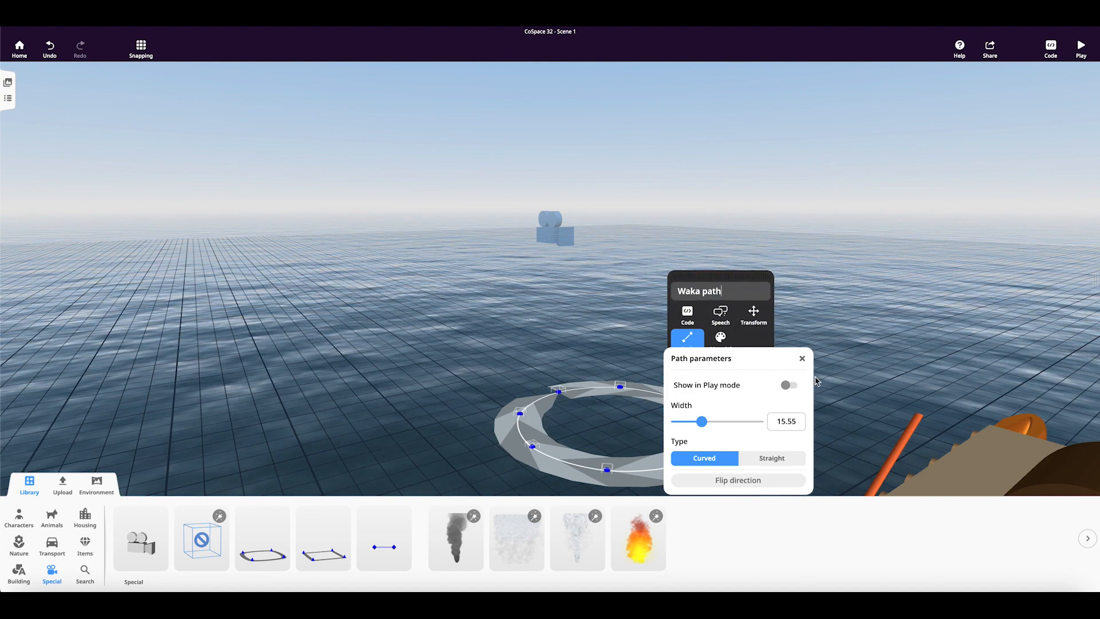
click(802, 358)
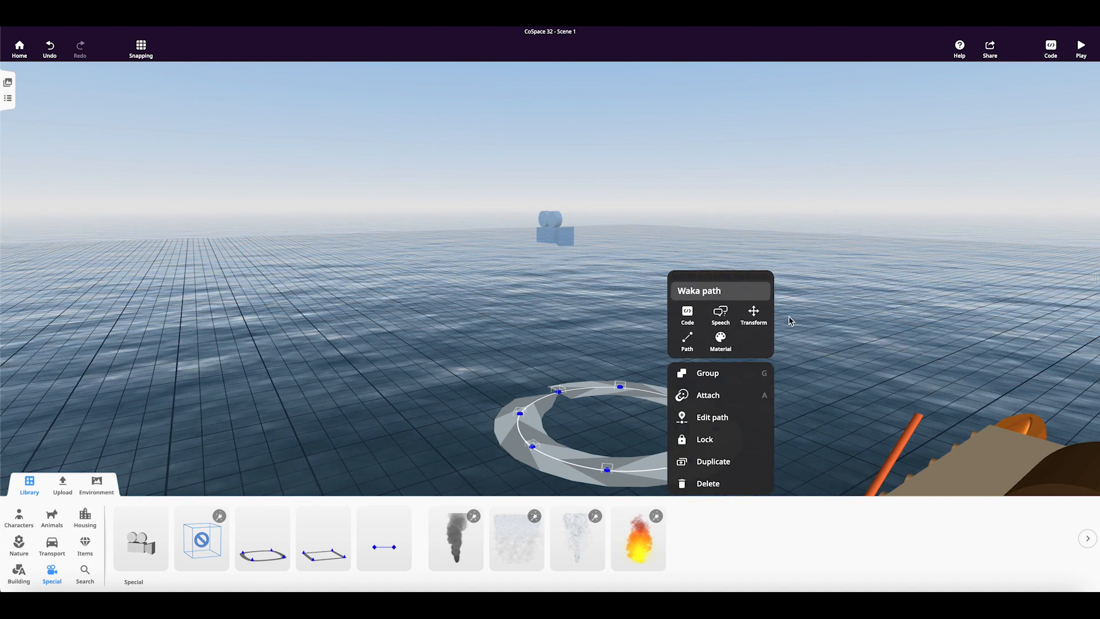
click(687, 314)
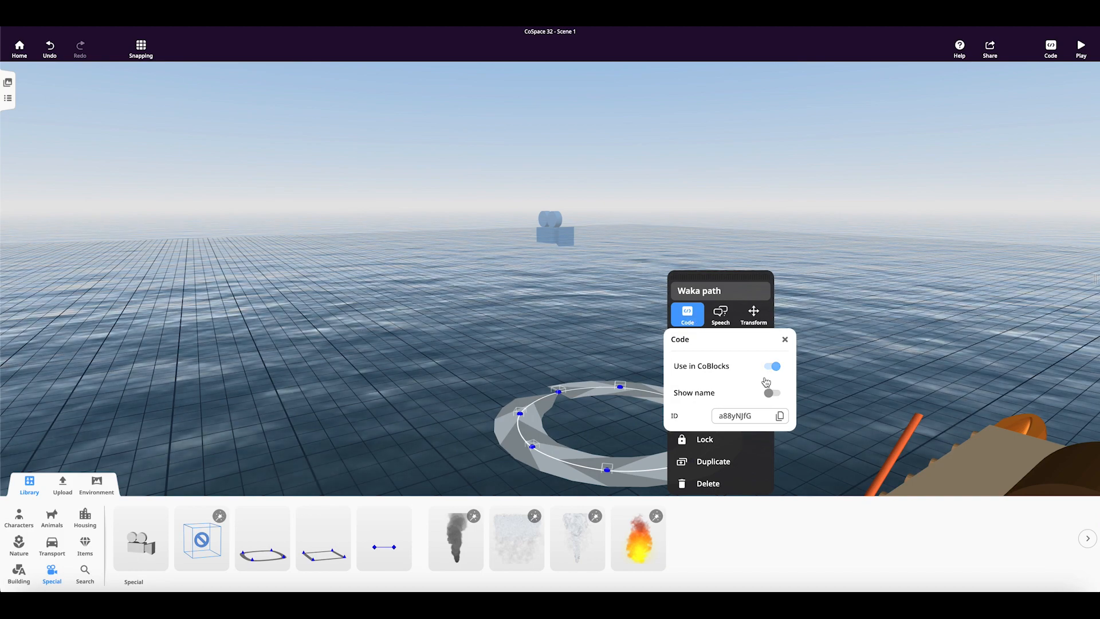
click(771, 369)
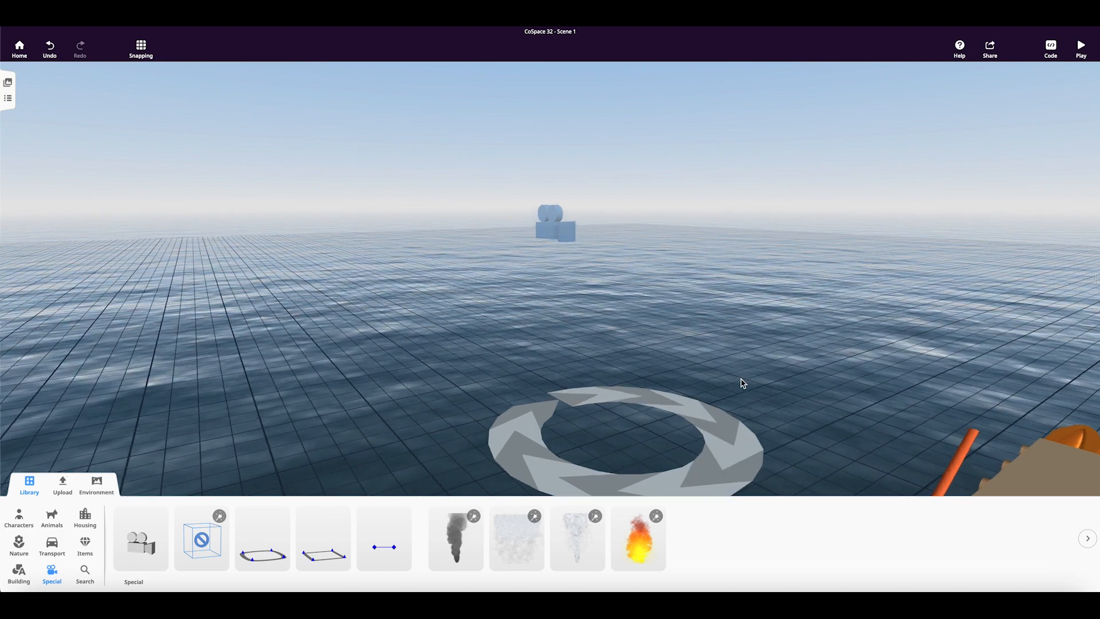
Step: Flip the Waka path's direction and flip it back to the original direction
scroll(741, 380, down, 5)
drag(552, 445, 635, 387)
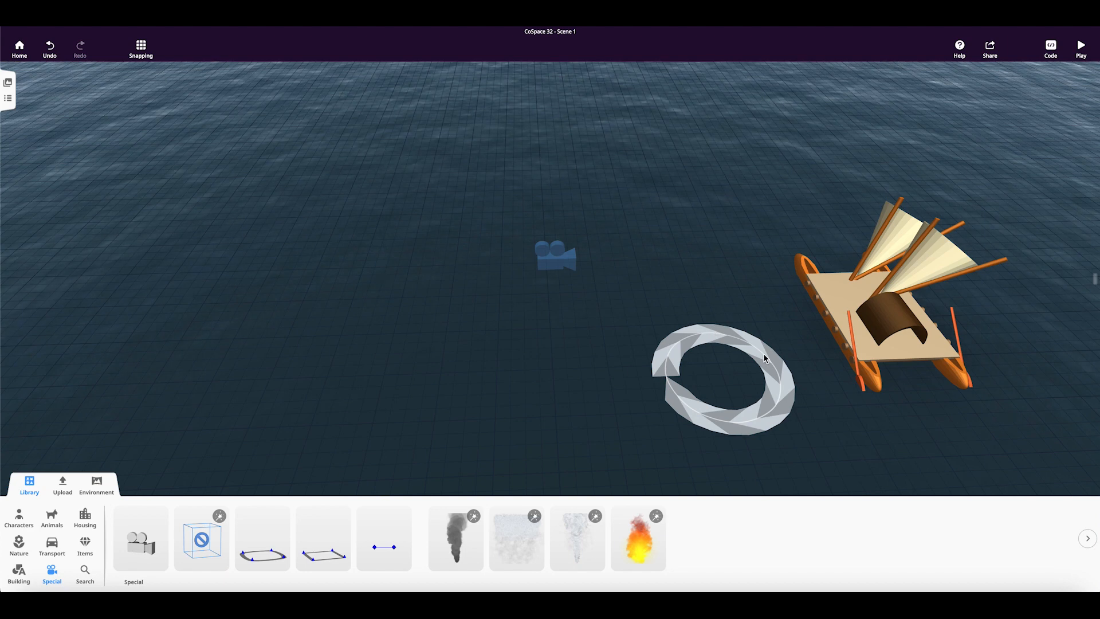
click(827, 279)
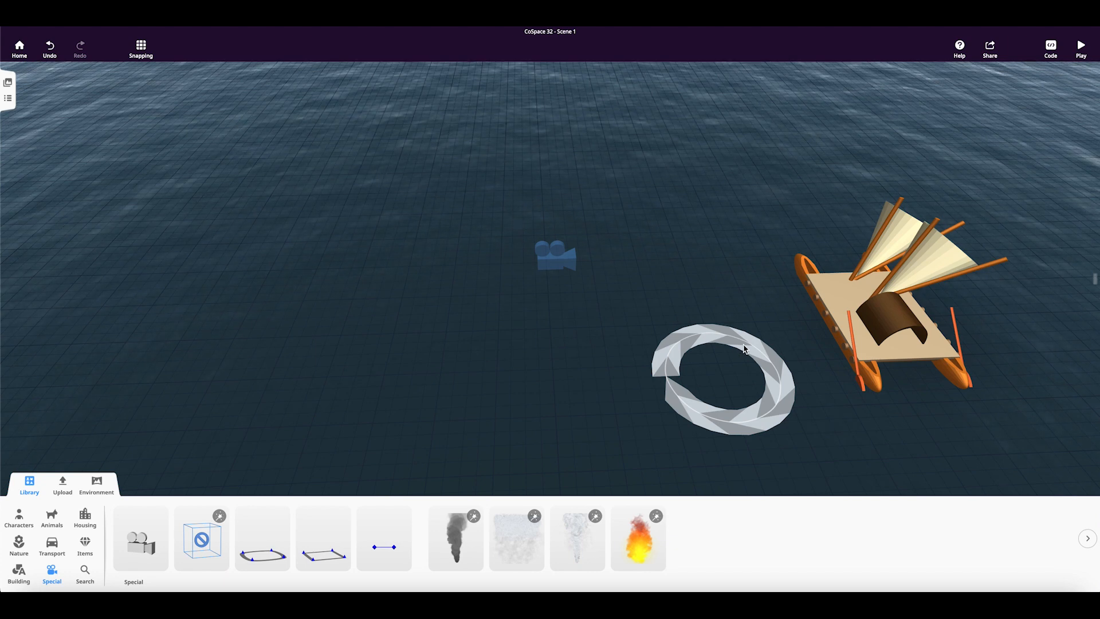
click(744, 349)
click(770, 359)
click(769, 359)
right_click(770, 358)
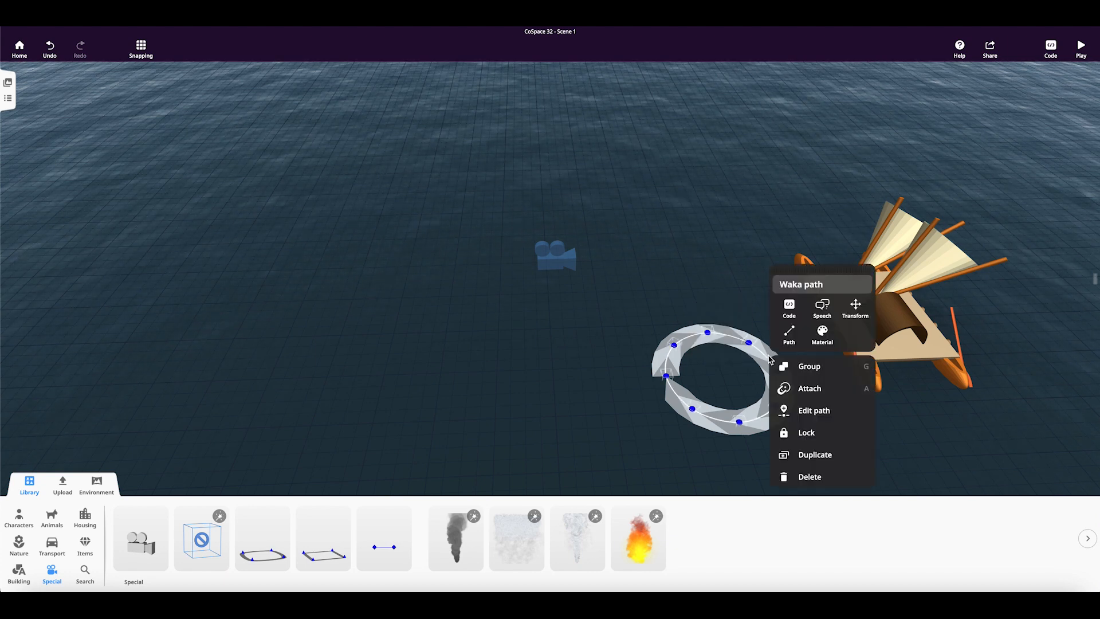
click(790, 332)
click(844, 480)
click(845, 480)
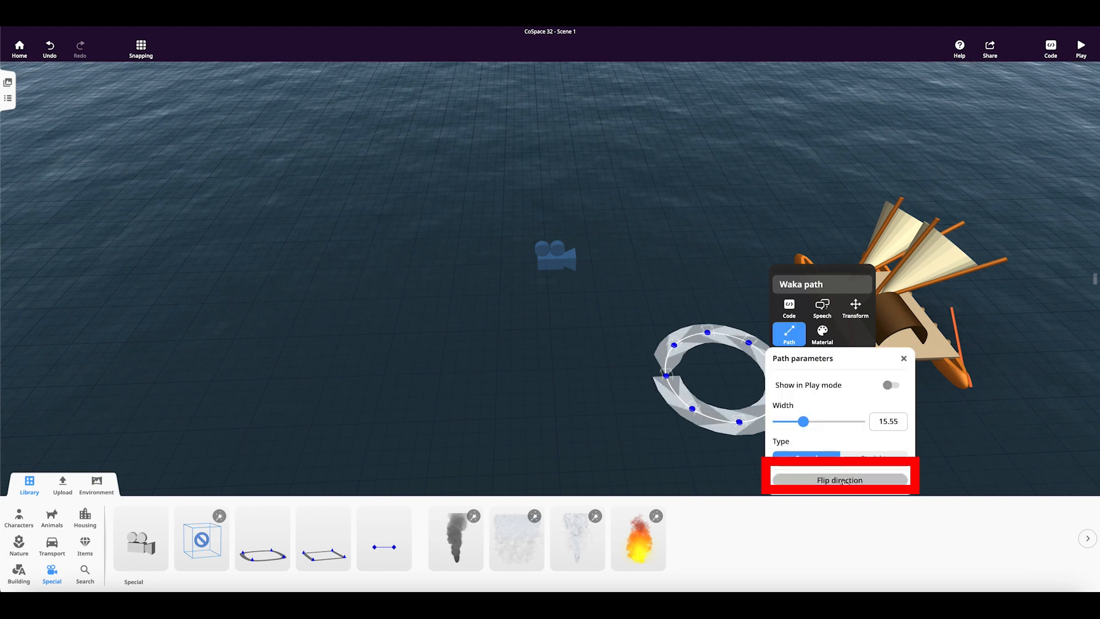
click(844, 480)
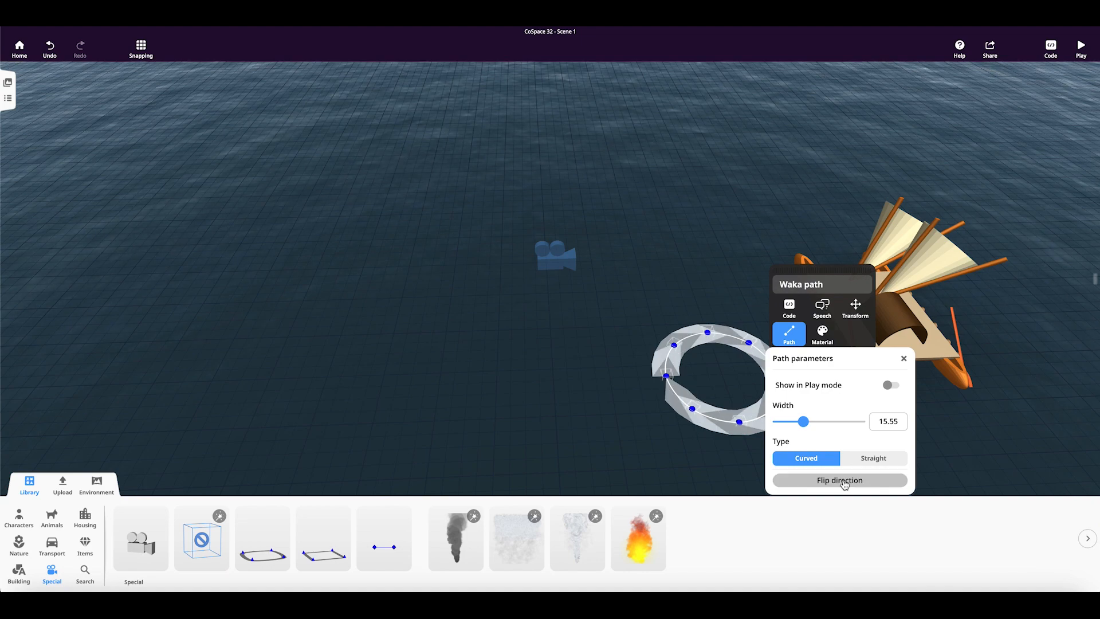
click(905, 360)
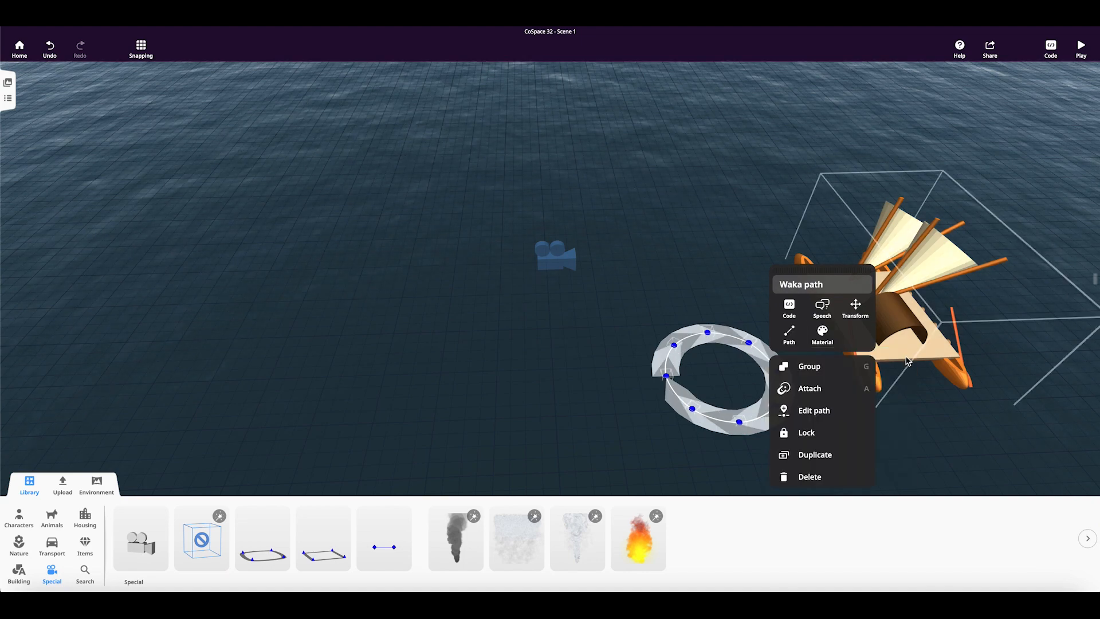
click(643, 226)
click(805, 397)
Step: Move the Waka path to the opposite side of the boat and pull its nearest point under the boat's shelter
scroll(772, 371, down, 5)
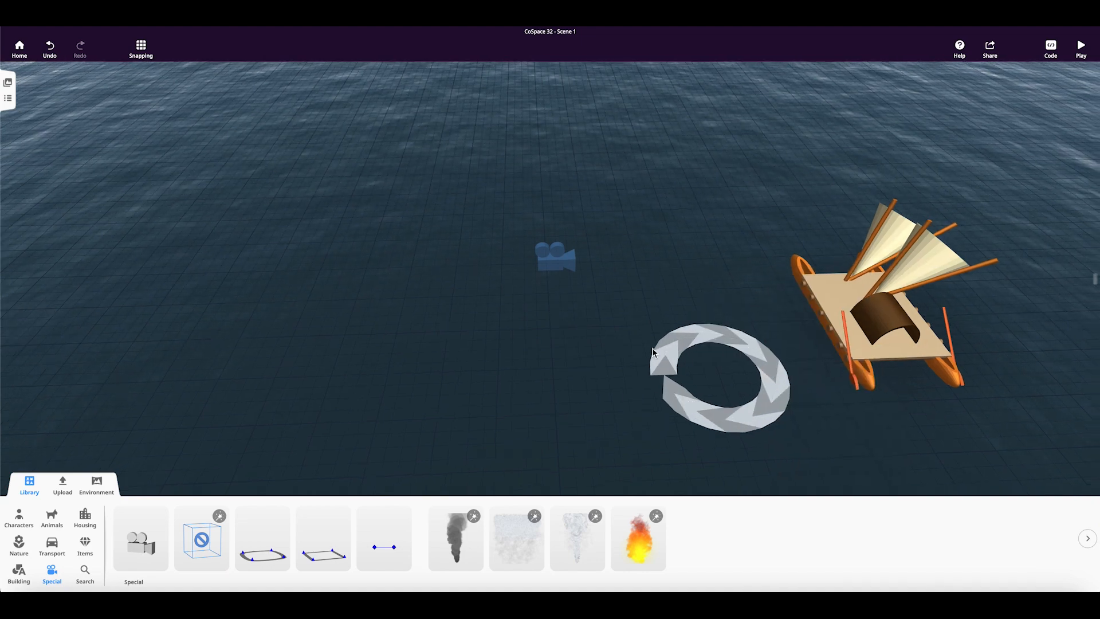
drag(662, 350, 801, 326)
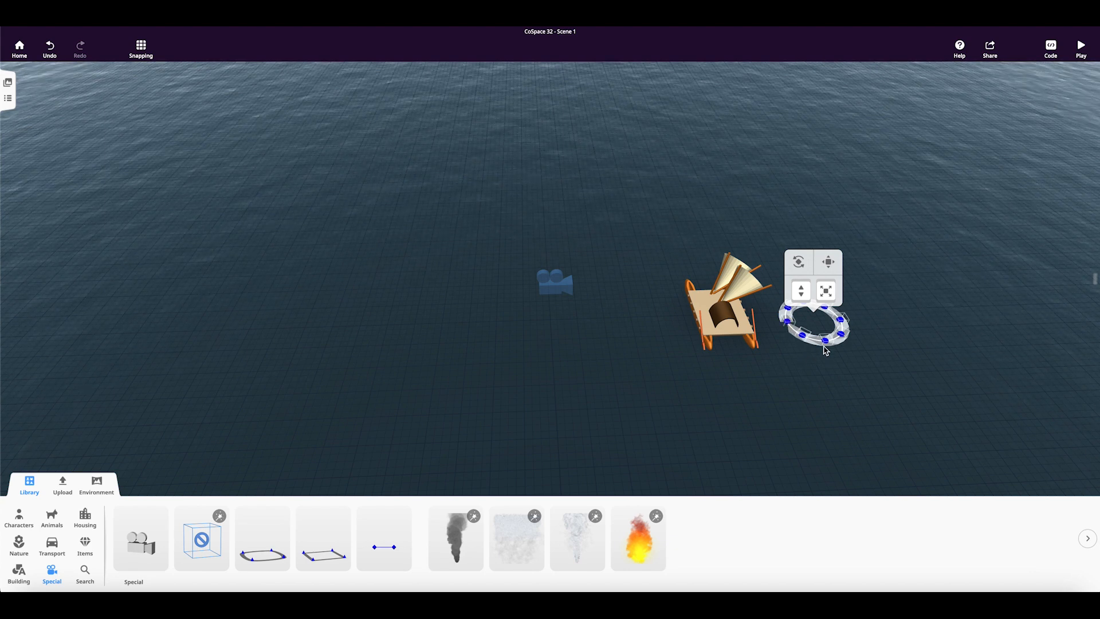
drag(786, 324, 727, 324)
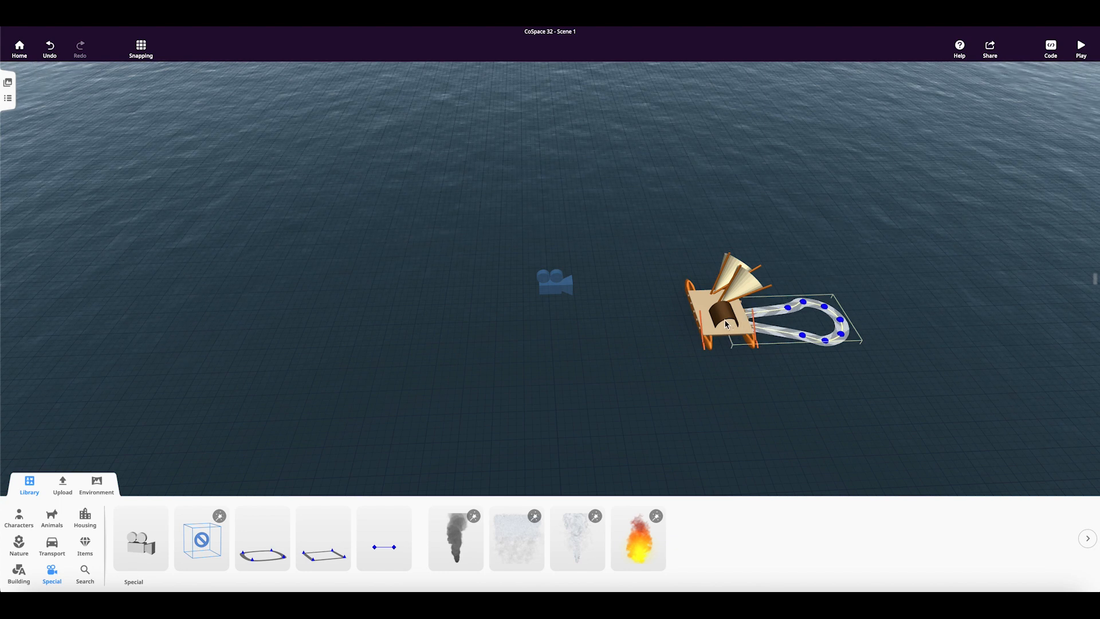
click(727, 324)
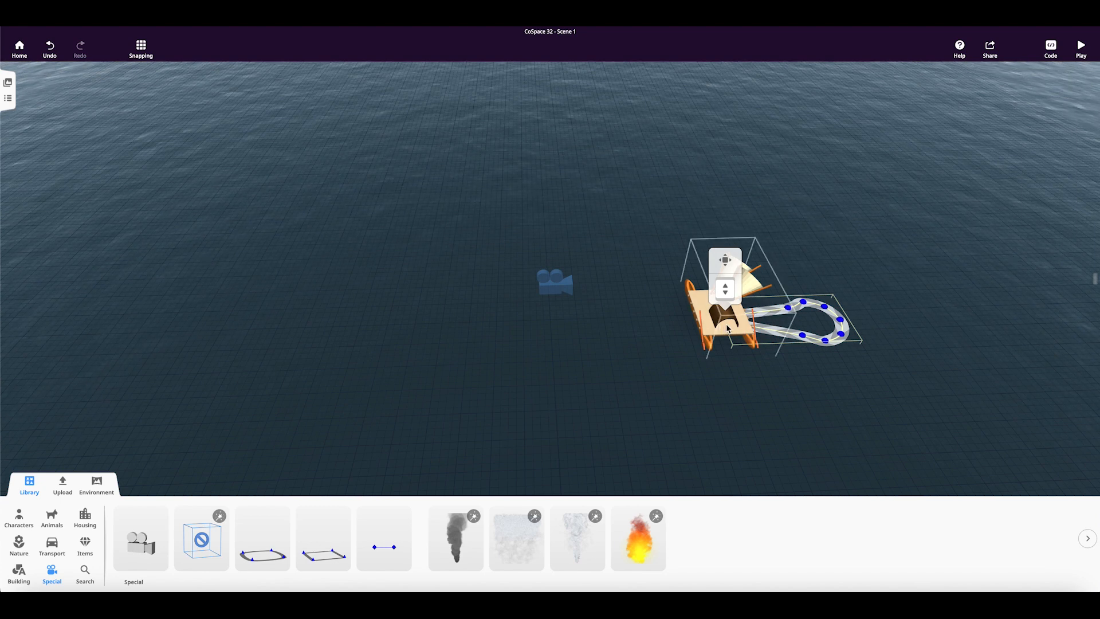
Step: Spread the remaining Waka path points outward from the boat to enlarge the loop
drag(792, 313, 777, 233)
drag(803, 308, 988, 253)
drag(846, 324, 1018, 320)
drag(846, 340, 988, 371)
drag(825, 341, 899, 389)
drag(803, 336, 809, 360)
Step: Reposition the Waka path's far and side points to form a wide, smoothly rounded loop that starts and ends at the boat
drag(553, 373, 691, 374)
scroll(659, 186, down, 5)
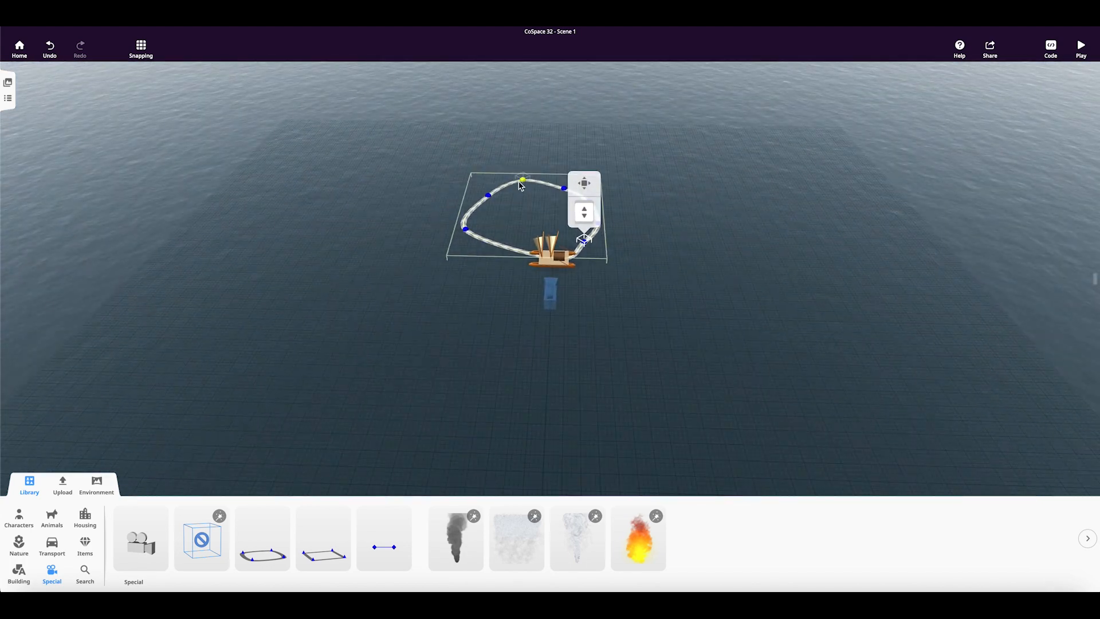
drag(521, 183, 580, 152)
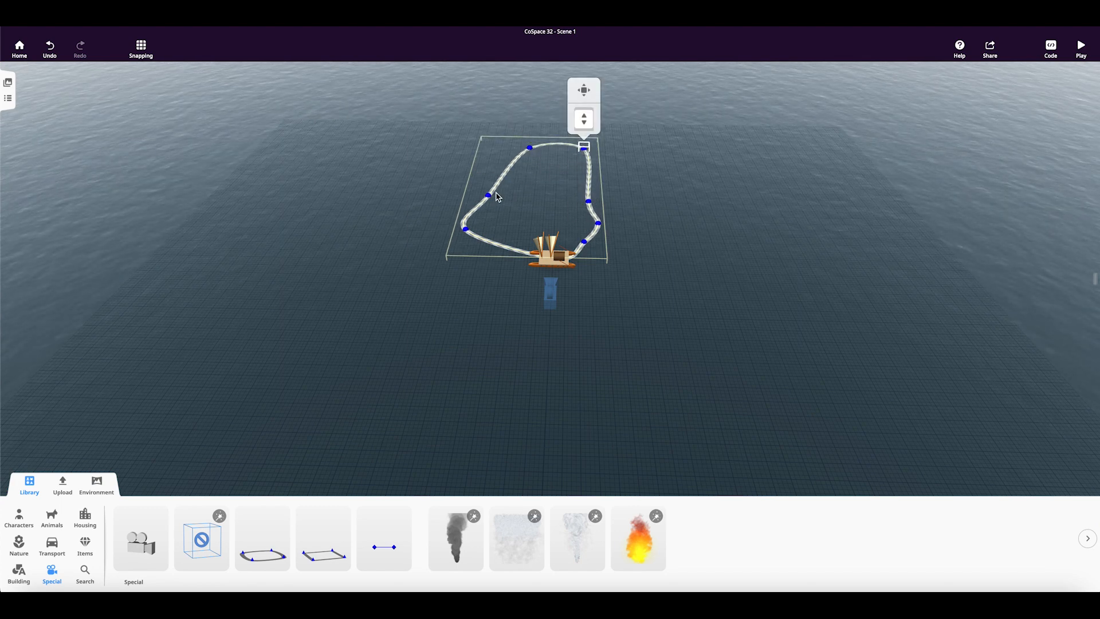
drag(487, 196, 481, 169)
drag(589, 200, 628, 184)
click(602, 227)
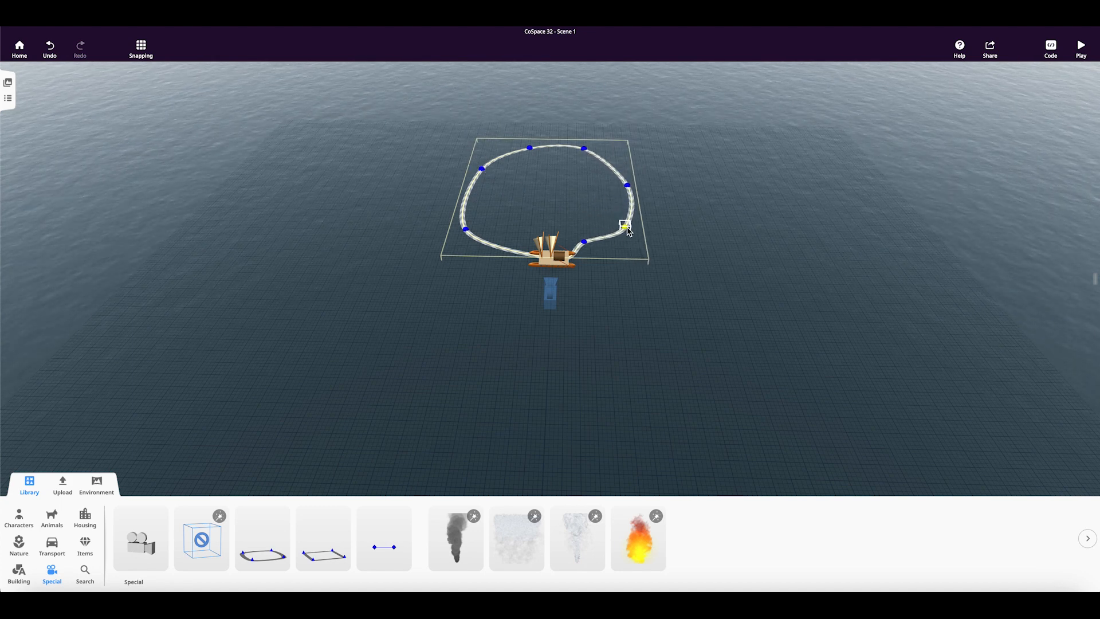
drag(627, 228, 629, 227)
click(585, 241)
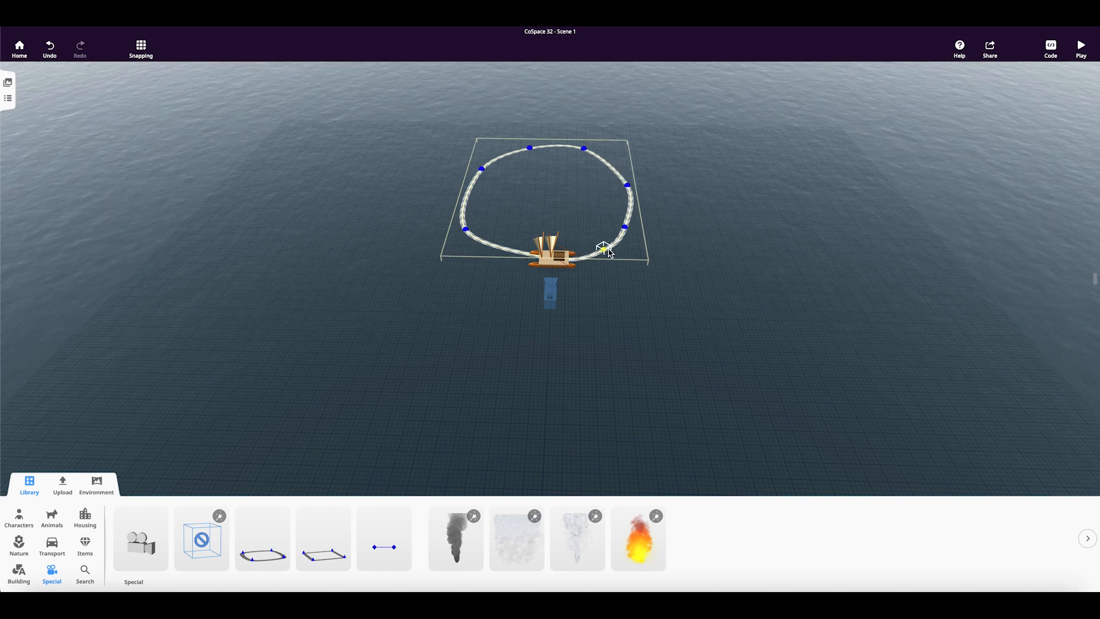
click(612, 252)
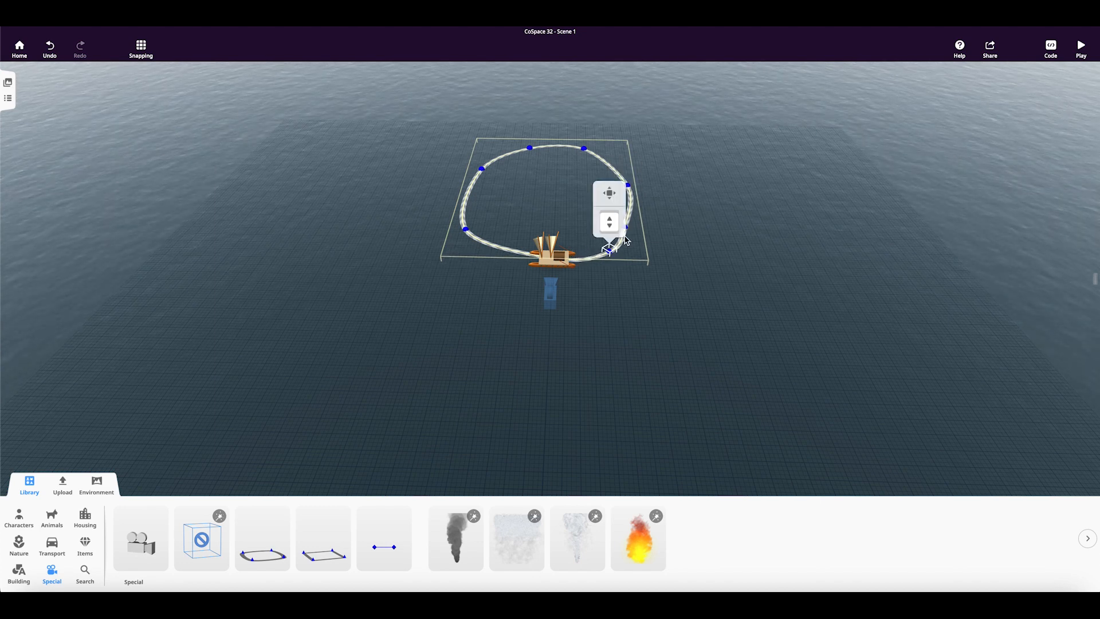
drag(631, 189, 632, 184)
click(631, 180)
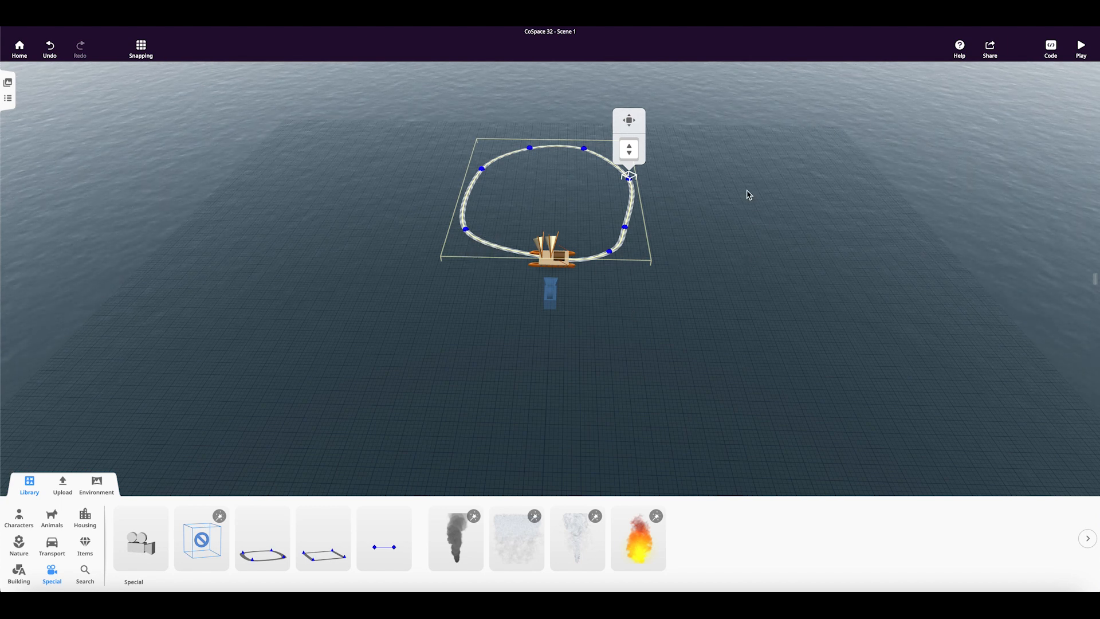
Step: Examine up close how the boat lines up with the nearest point of the Waka path
scroll(645, 305, up, 3)
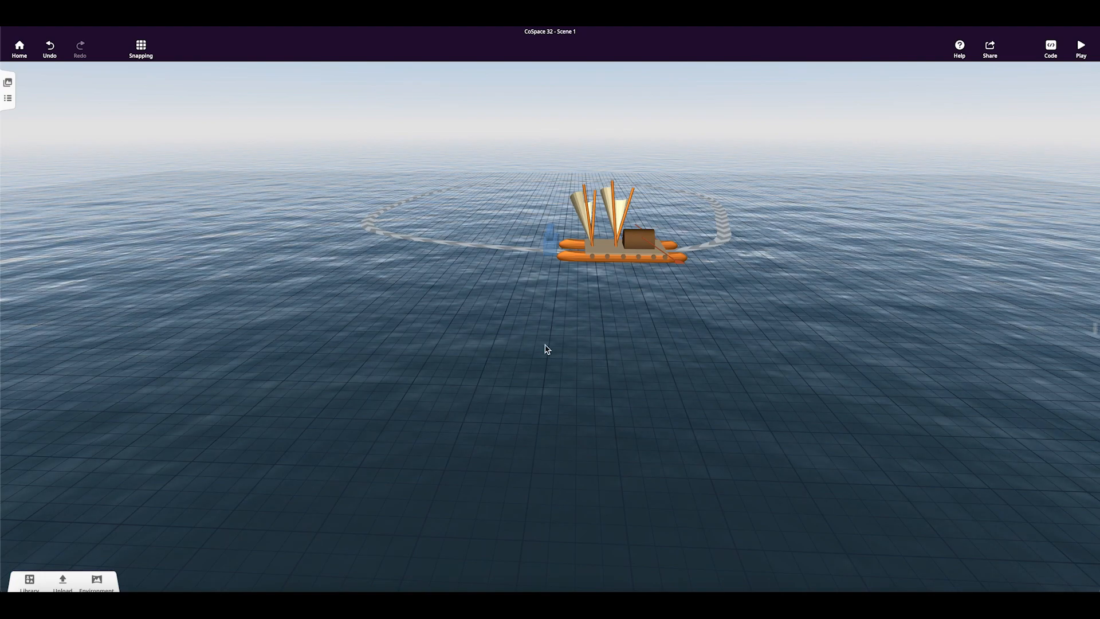
drag(550, 388, 566, 368)
click(492, 268)
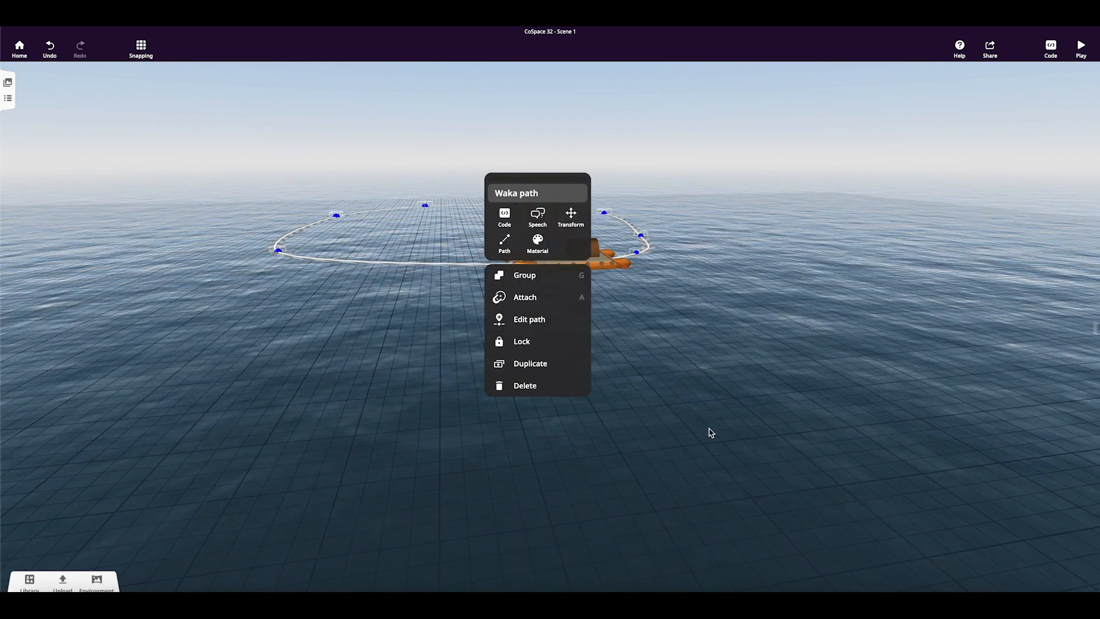
mouse_move(514, 474)
mouse_down()
mouse_move(541, 449)
mouse_move(474, 418)
mouse_move(533, 445)
mouse_move(514, 454)
mouse_up()
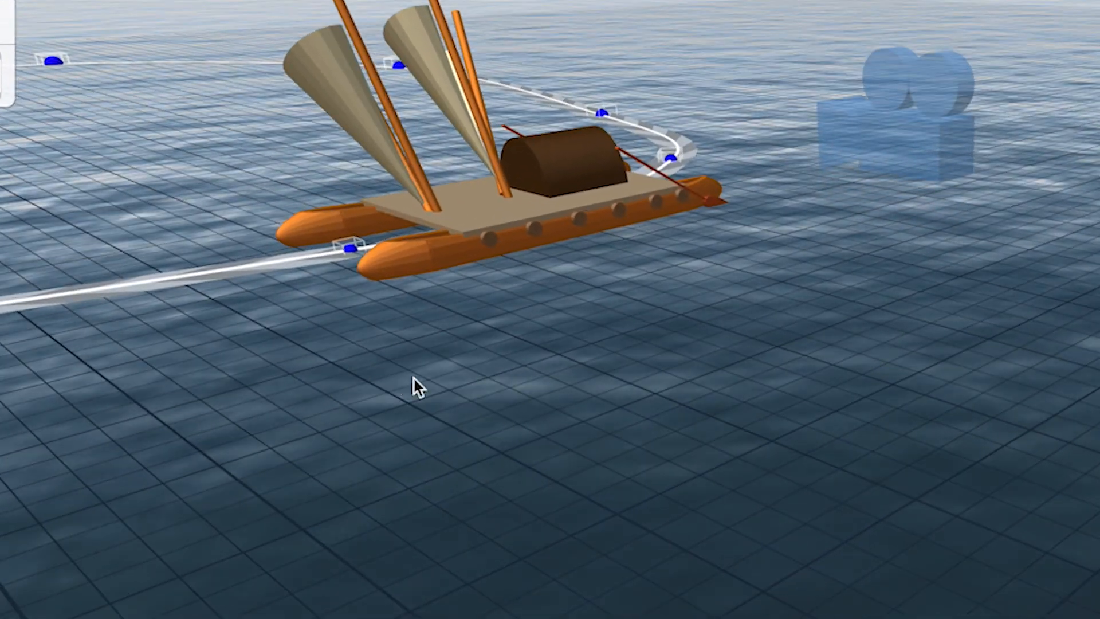
click(569, 226)
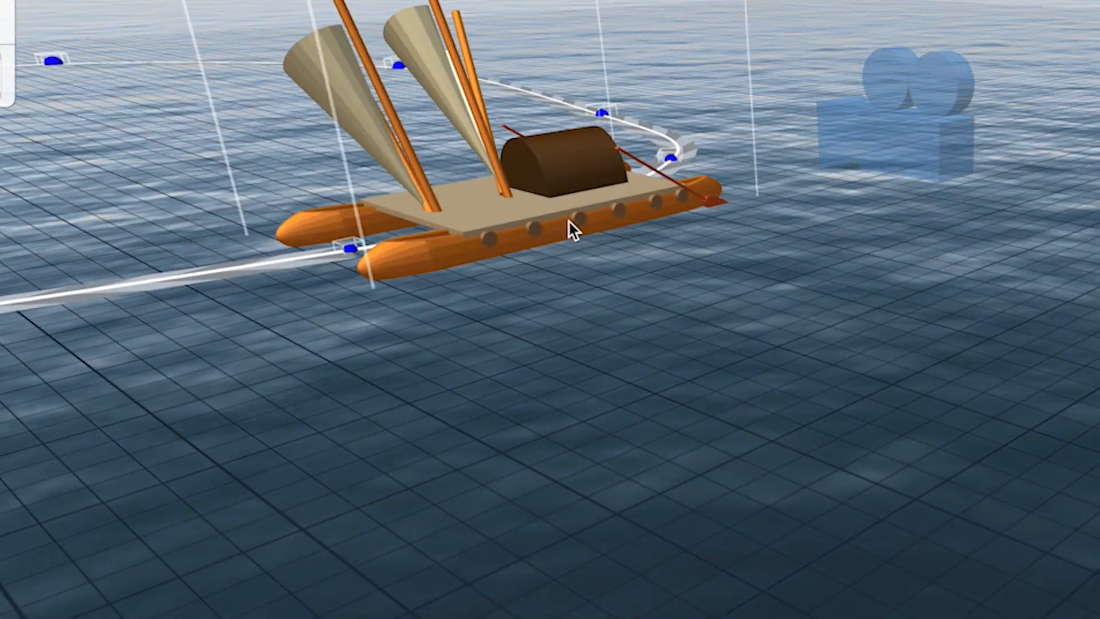
click(352, 249)
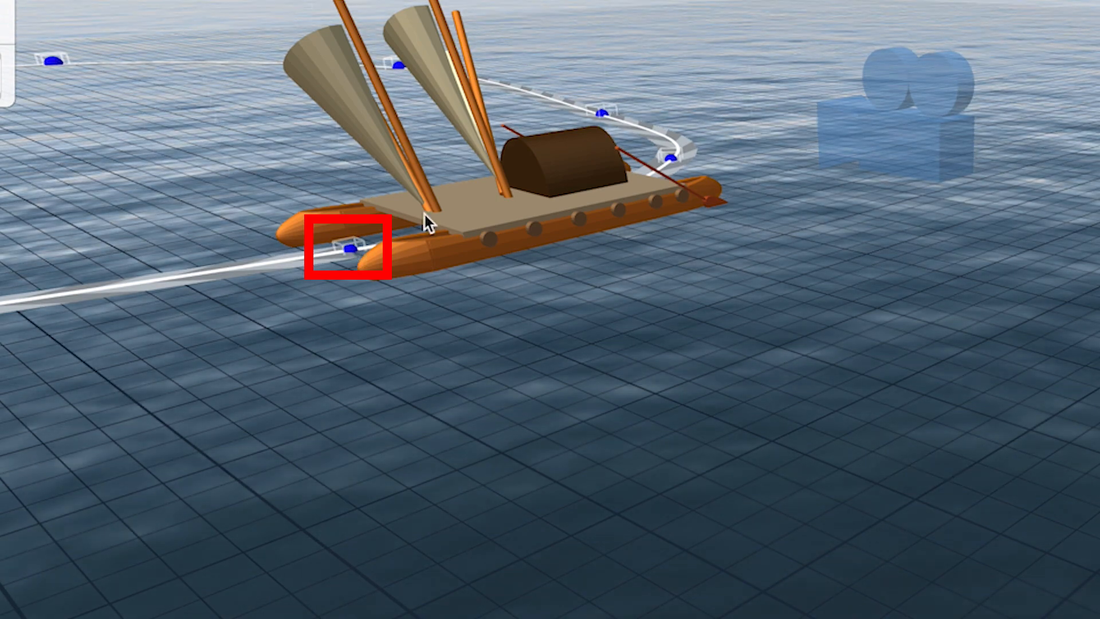
click(512, 198)
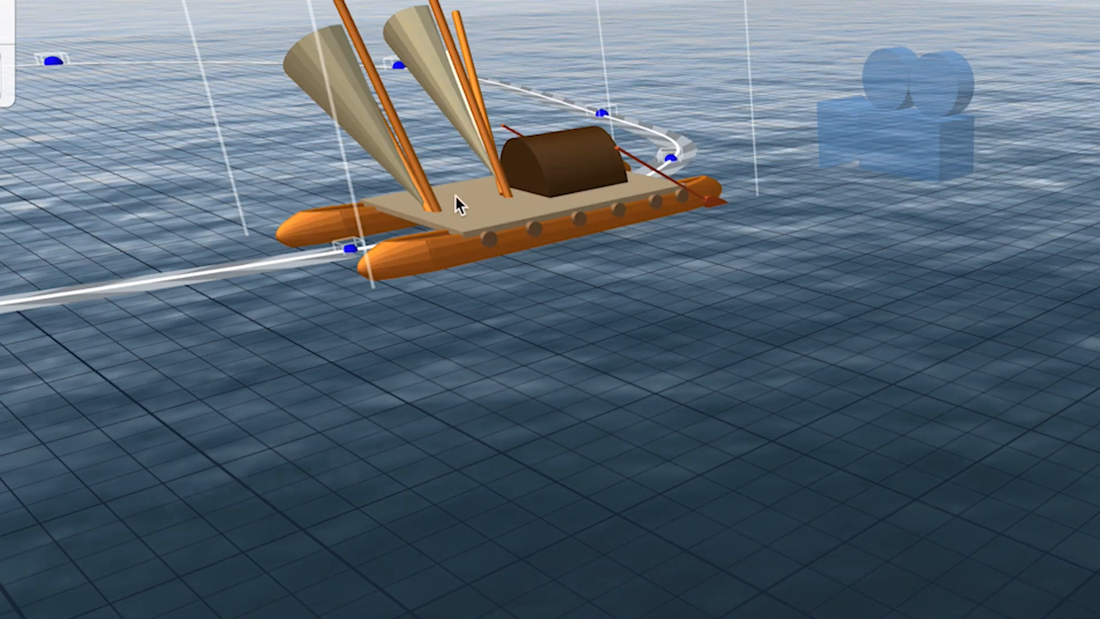
Step: Attach the waka to the Center of the Waka path's point at the boat's bow and preview the scene
click(349, 248)
click(501, 210)
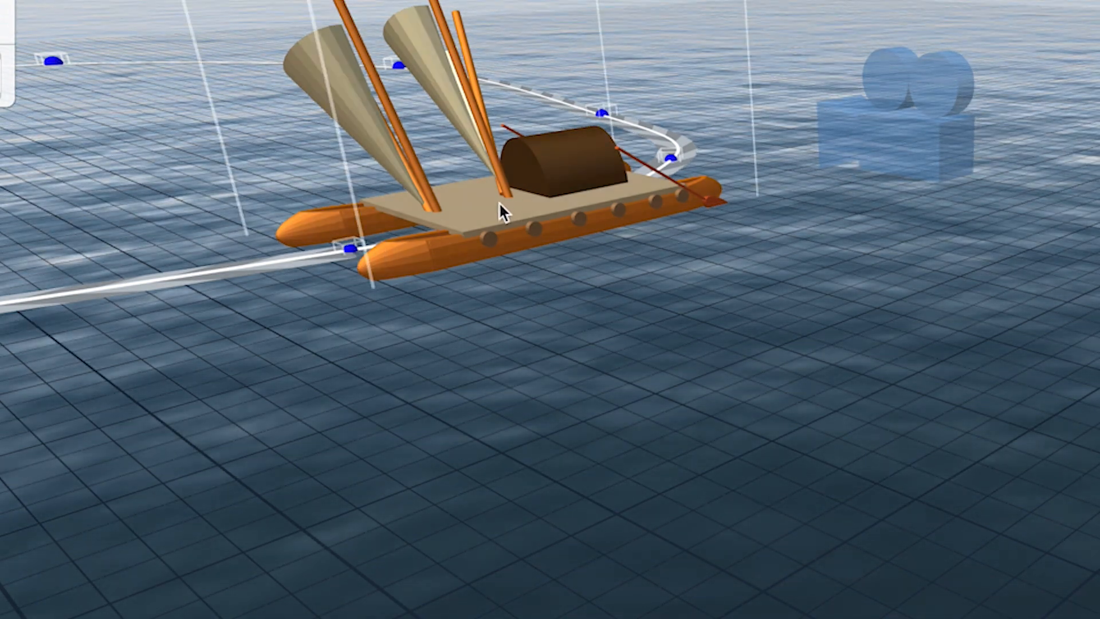
right_click(500, 207)
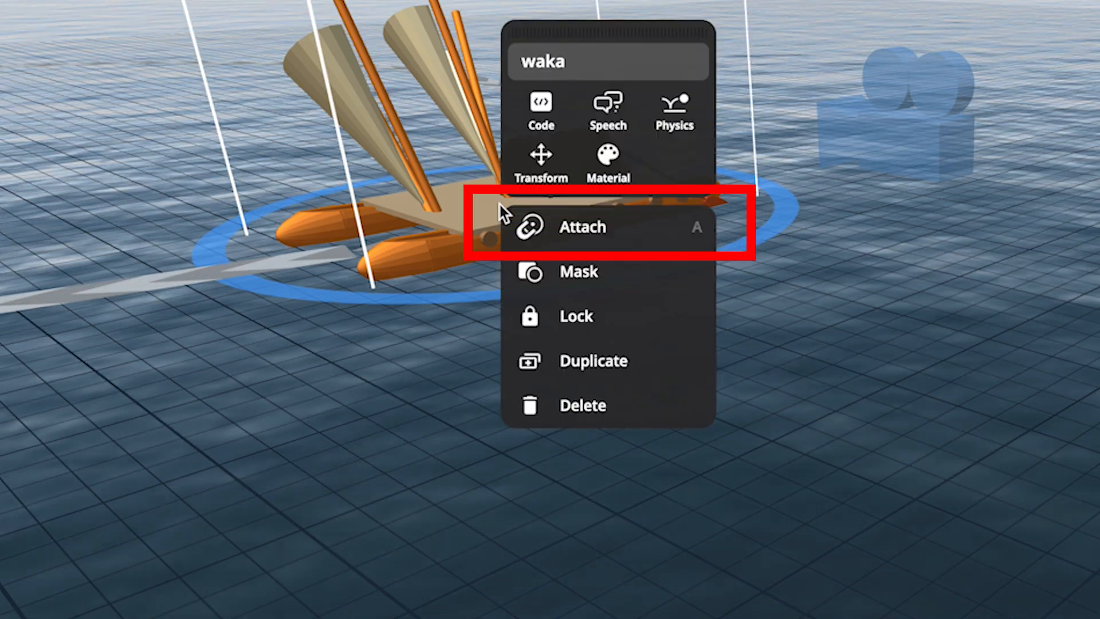
click(562, 230)
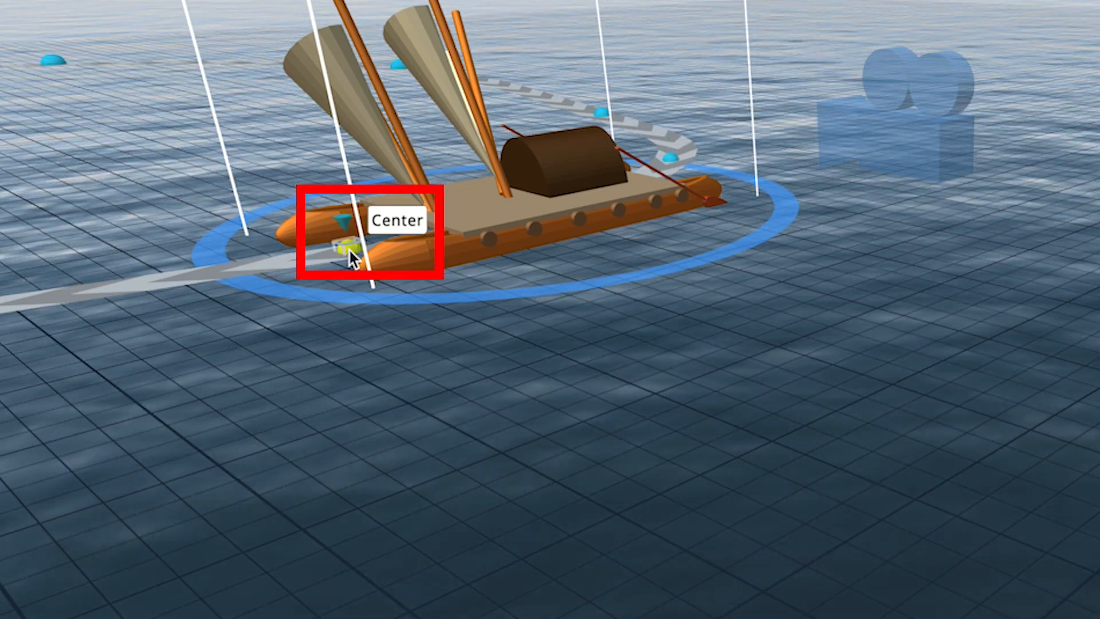
click(348, 249)
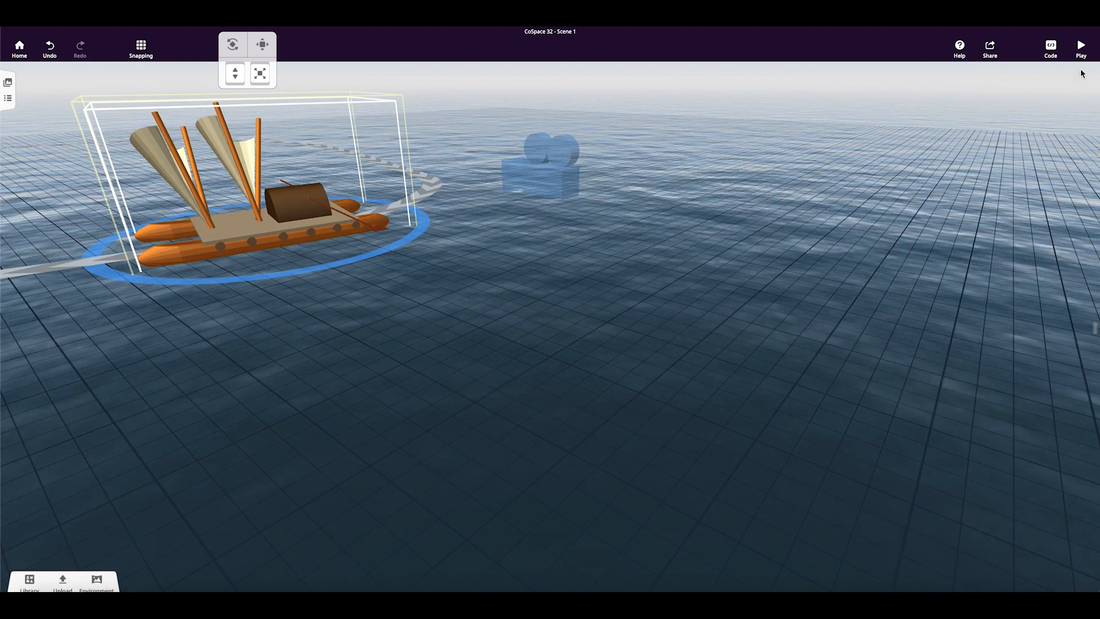
click(1081, 47)
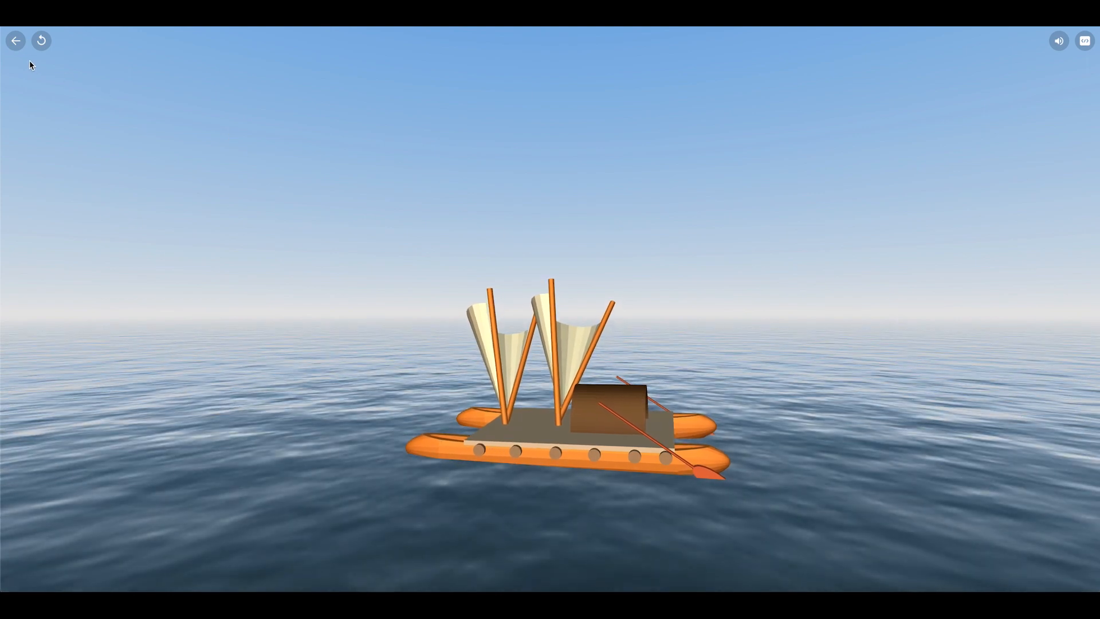
click(15, 41)
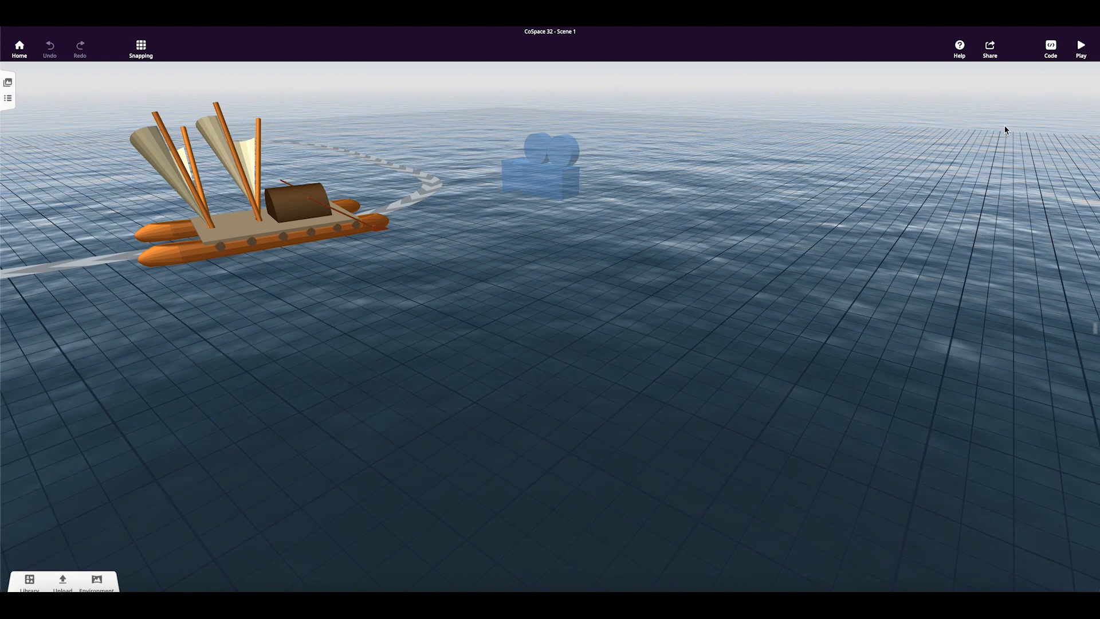
Step: Open the scene's code and add a second CoBlocks script
click(1050, 49)
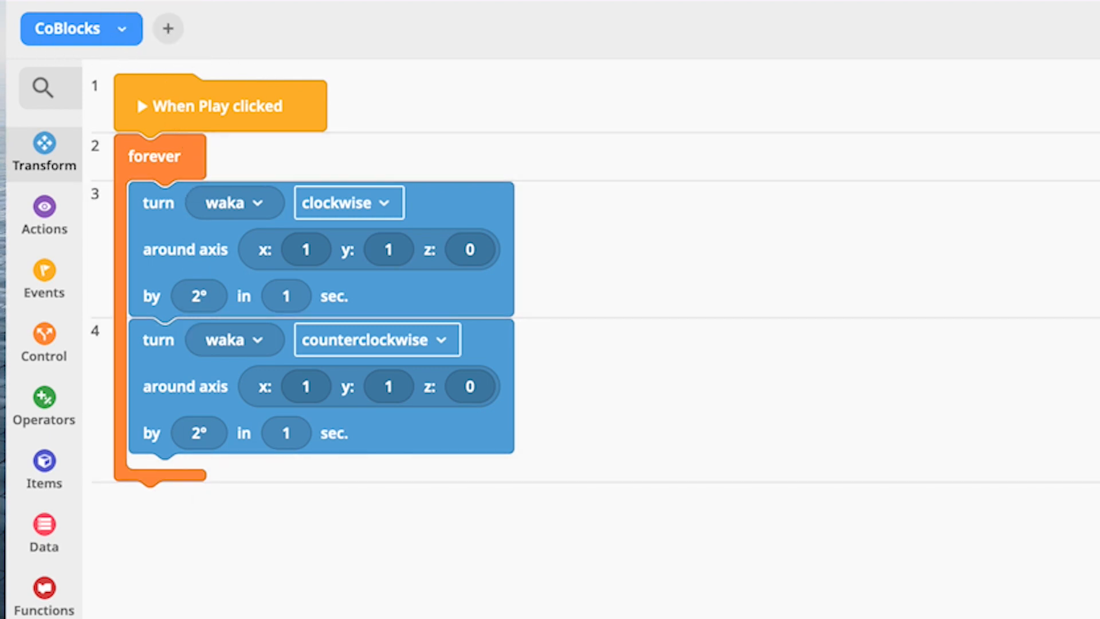
click(171, 36)
click(228, 90)
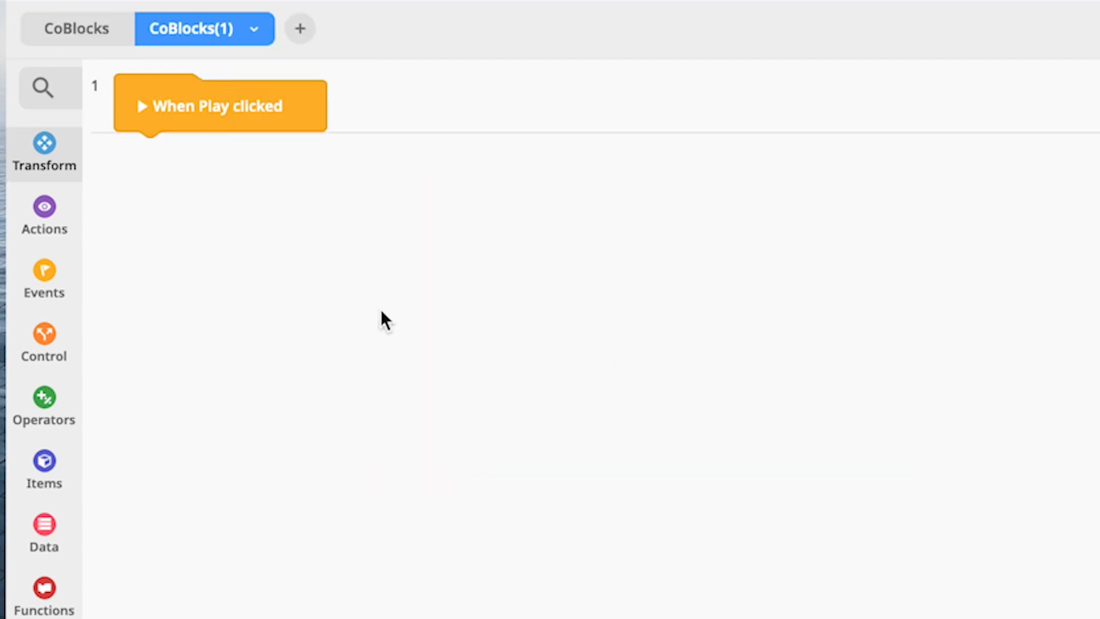
Step: Add a move-on-path block under When Play clicked, with waka as the item moving along Waka path
click(43, 153)
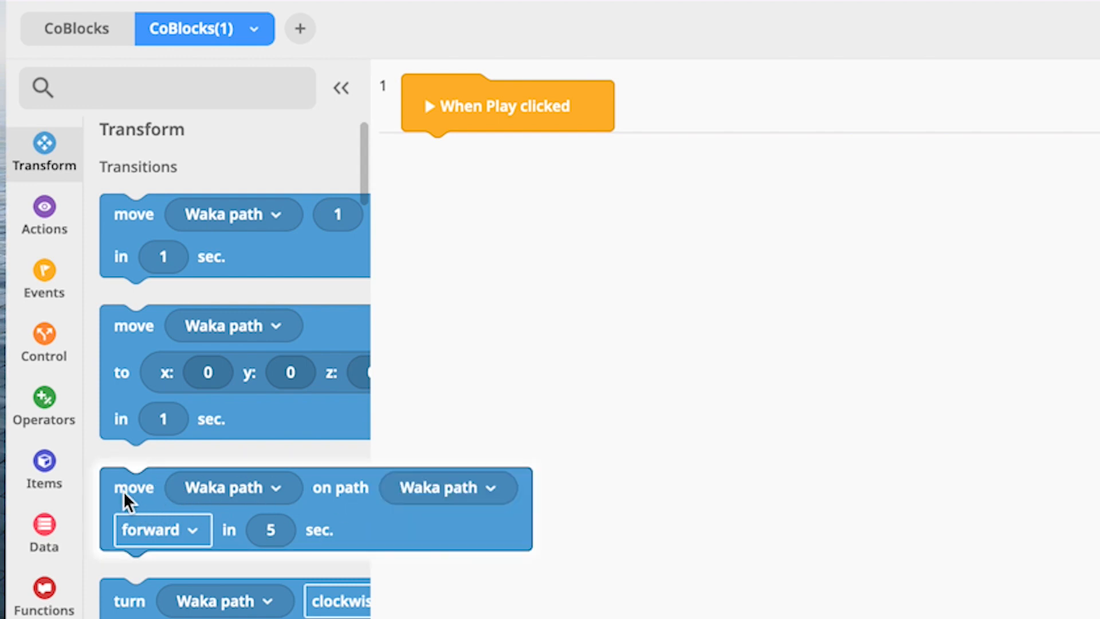
drag(125, 491, 459, 144)
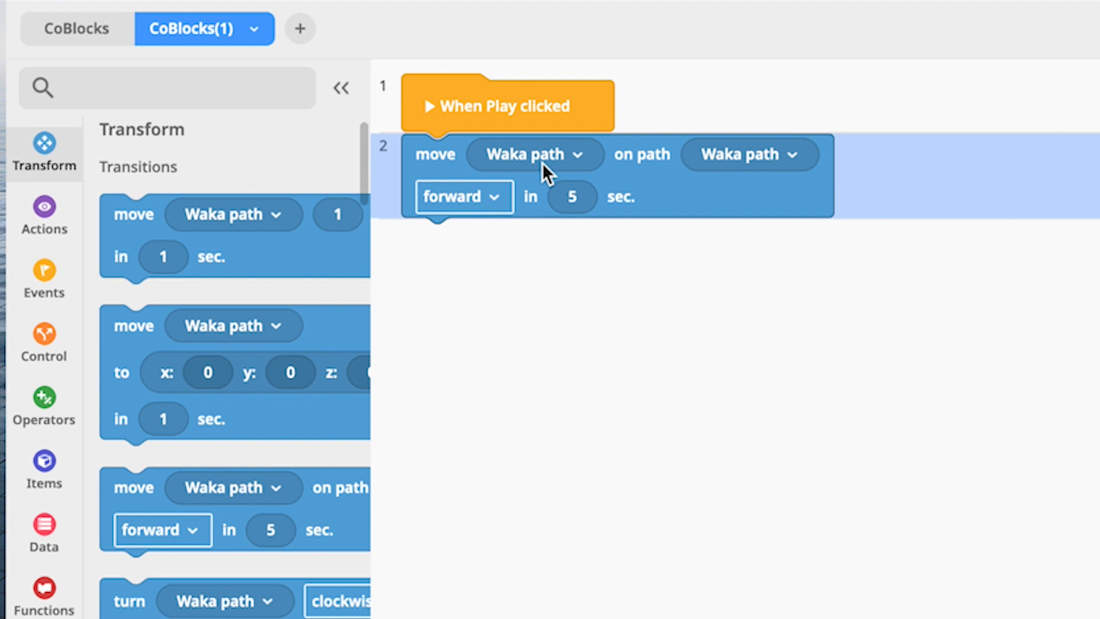
click(576, 156)
click(570, 253)
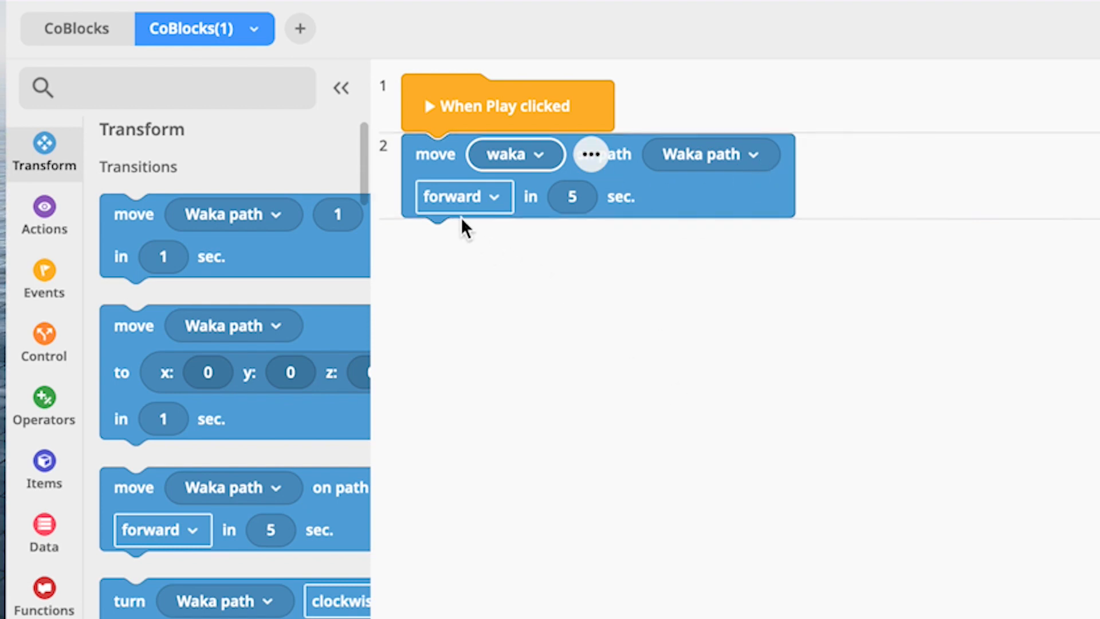
Step: Set the path movement's duration to 15 seconds and play the scene to test the boat's trip
click(574, 198)
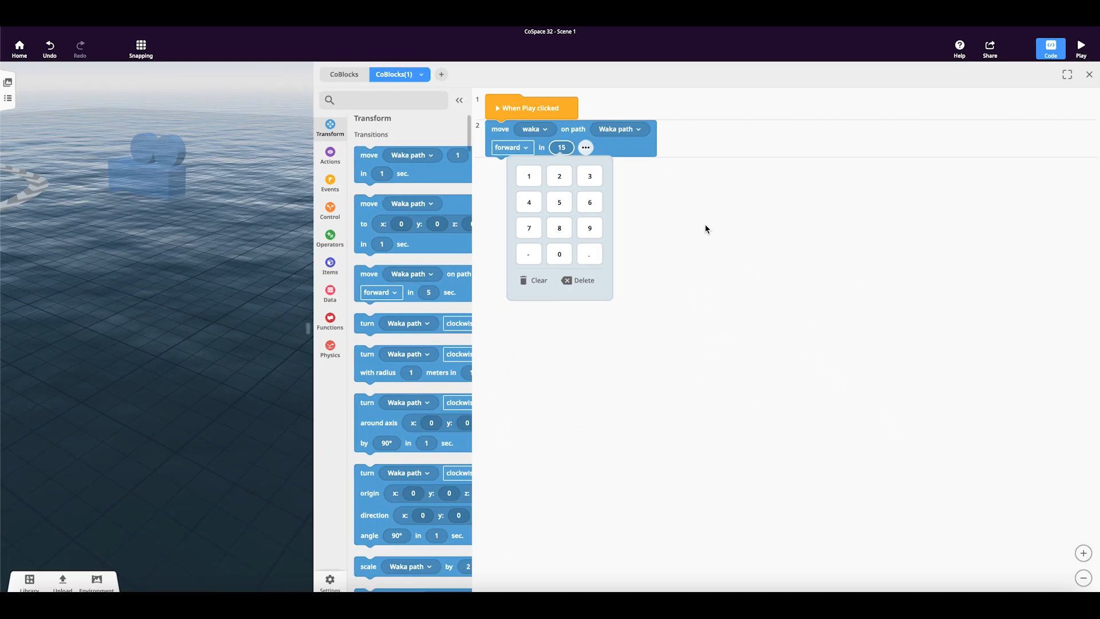
click(906, 377)
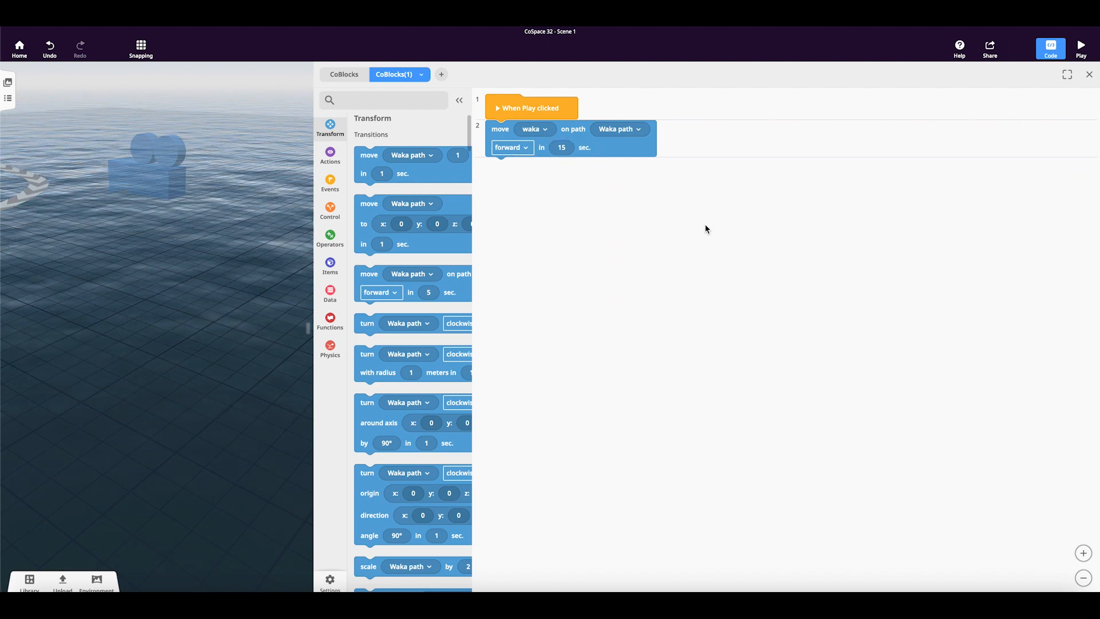
click(1081, 48)
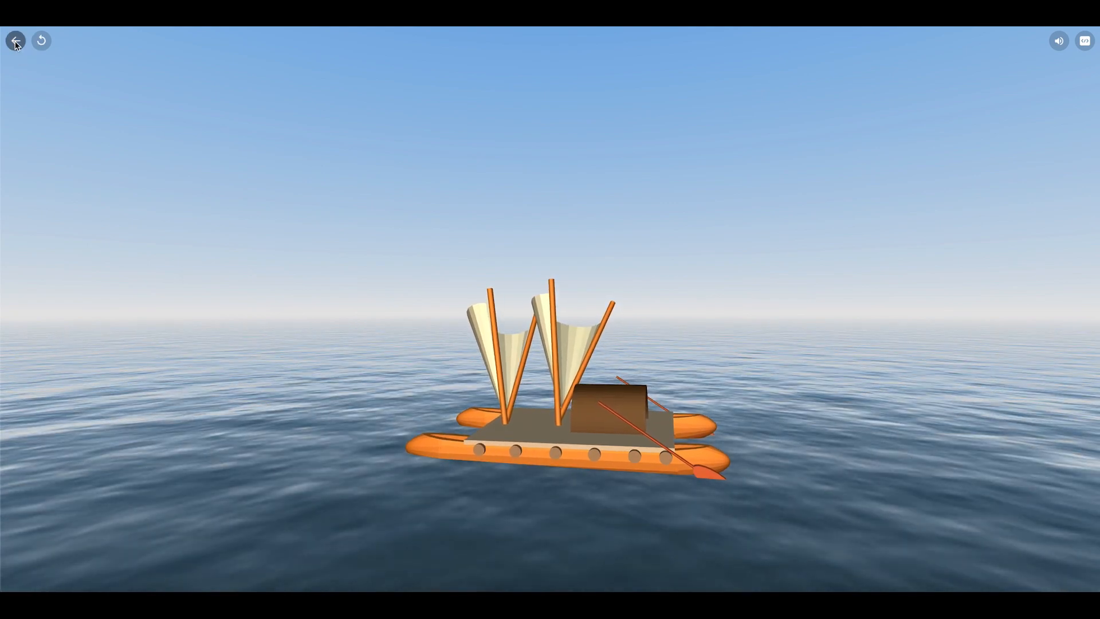
click(16, 41)
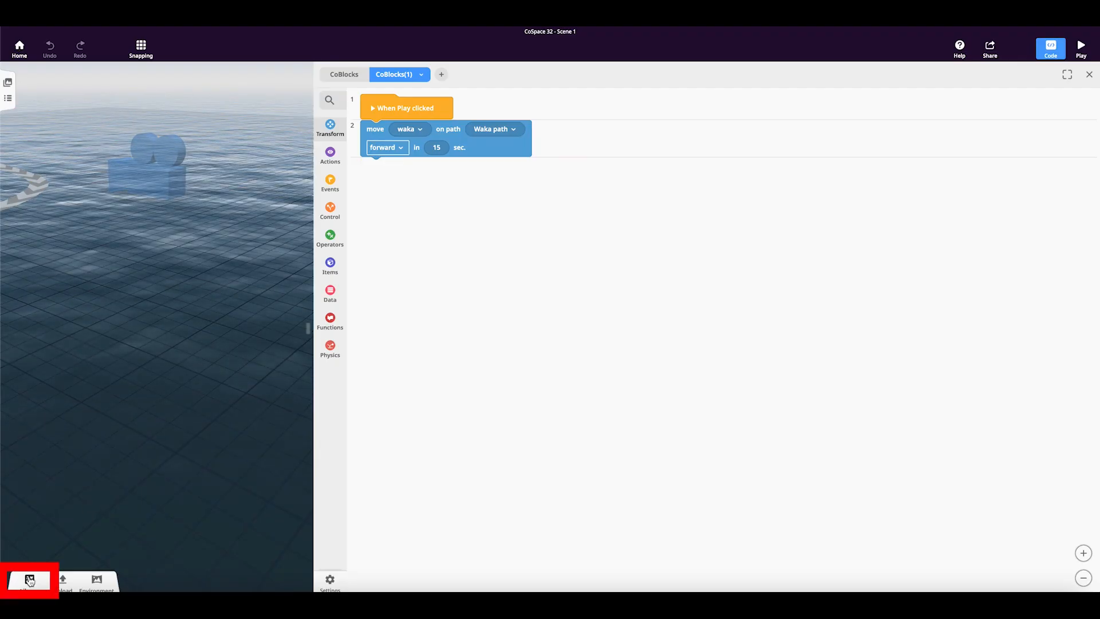
Step: Close the code editor and place the boy character in the green shirt on the water beside the boat
click(29, 580)
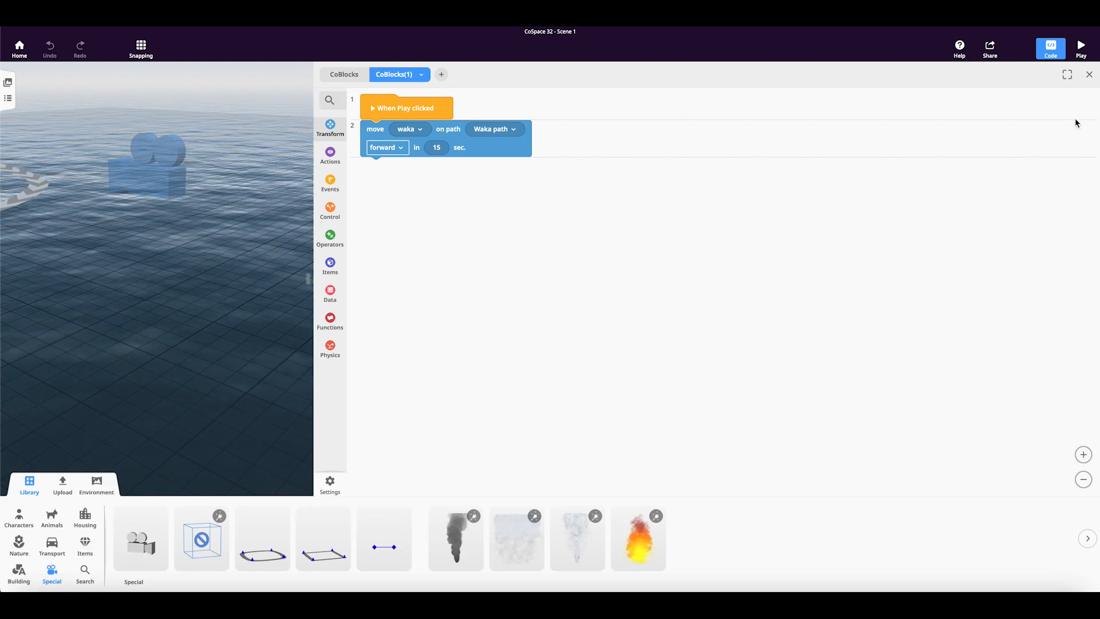
click(1090, 75)
drag(643, 346, 610, 345)
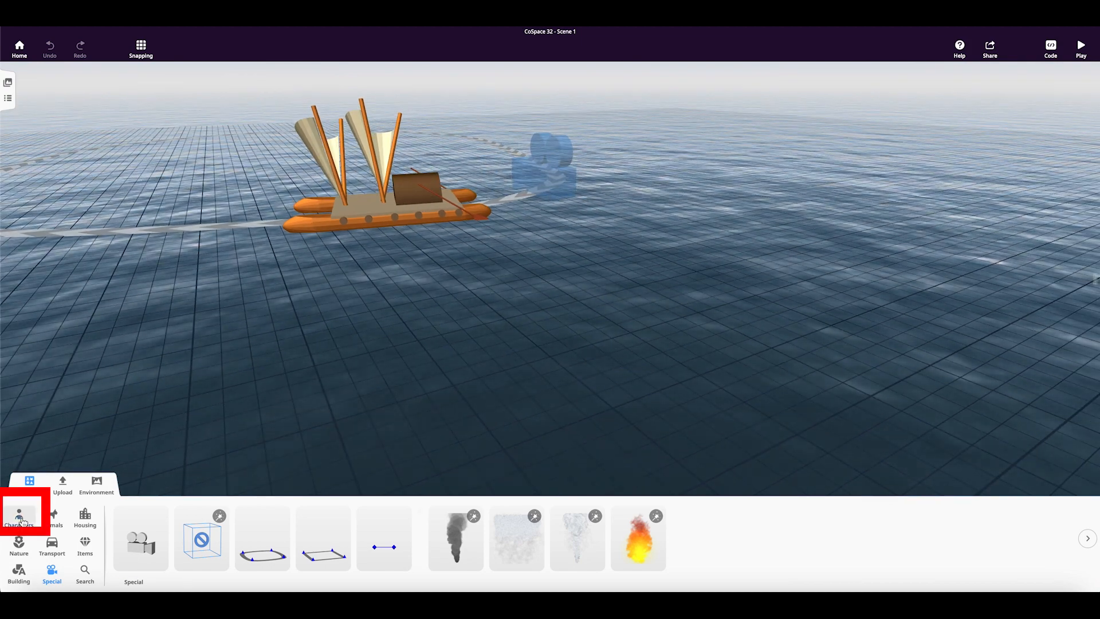
click(20, 519)
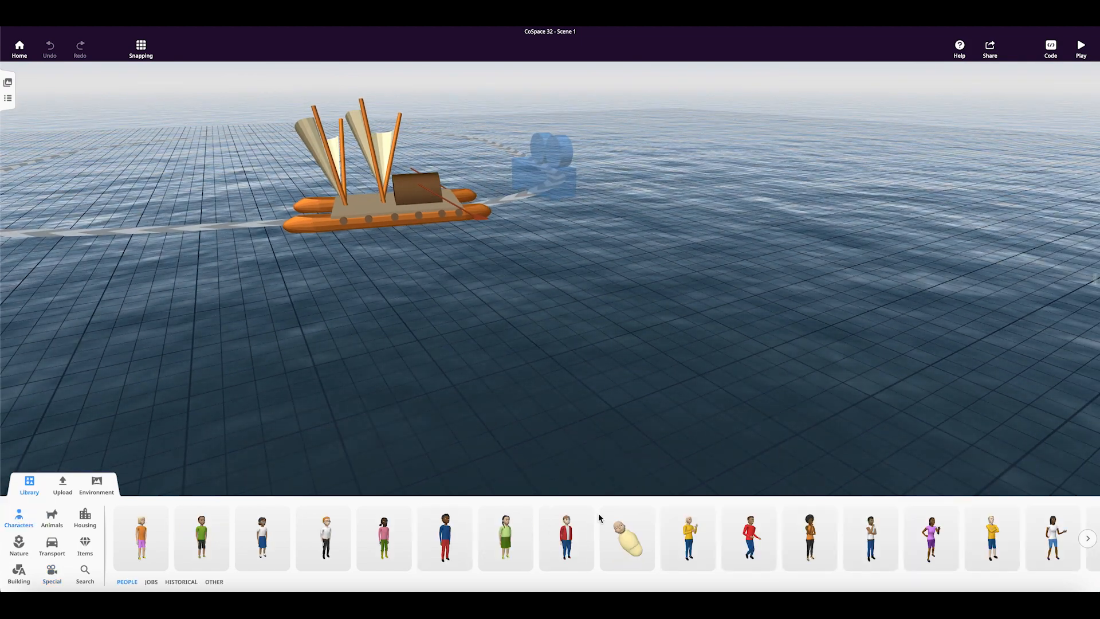
scroll(935, 543, down, 5)
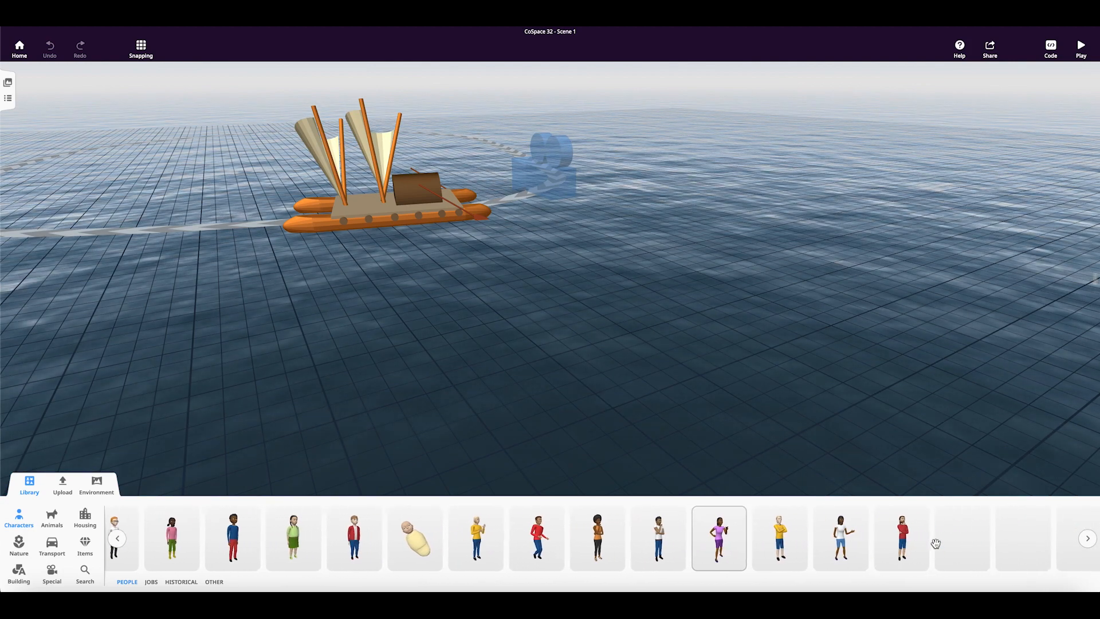
scroll(935, 543, up, 5)
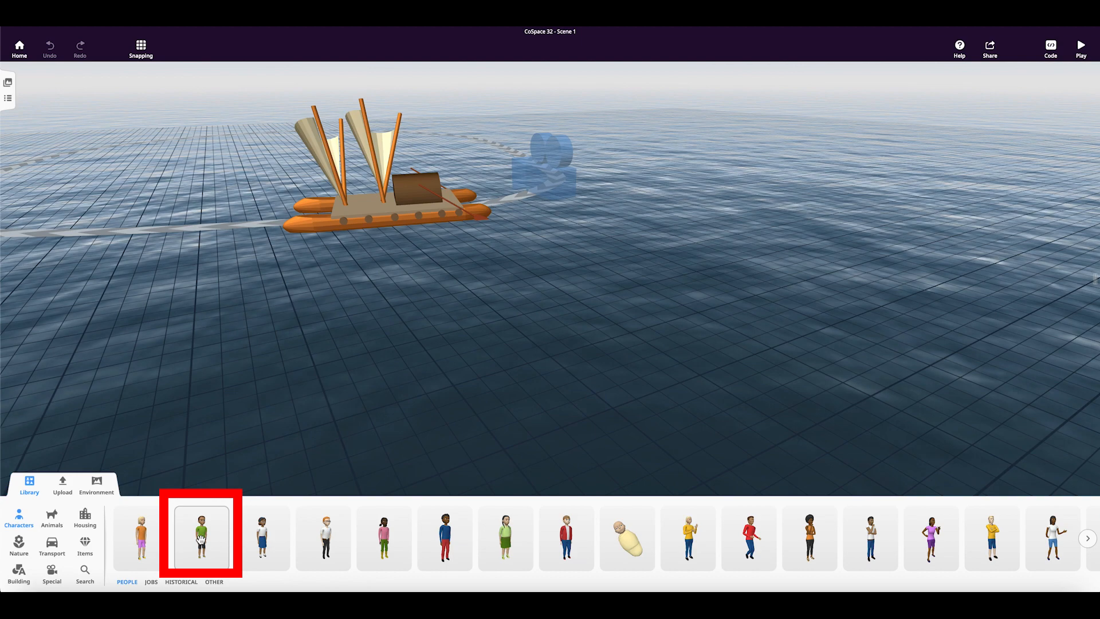
drag(201, 538, 355, 292)
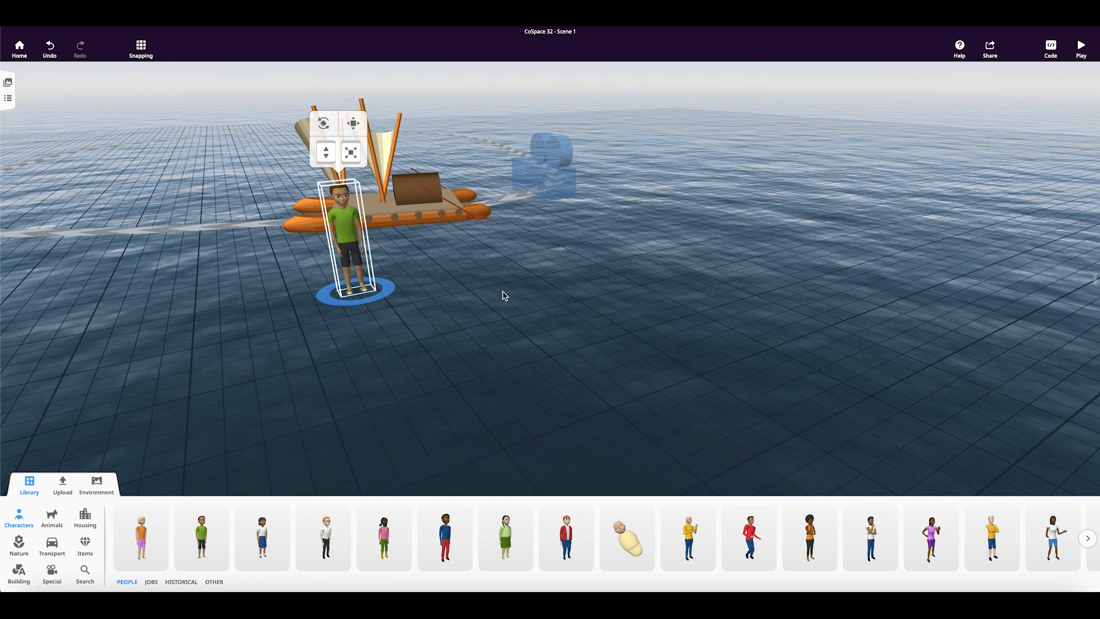
Step: Move the boy along and across to the boat, and raise him to stand on the deck between the sails
mouse_move(554, 317)
mouse_down()
mouse_move(504, 338)
mouse_move(442, 309)
mouse_move(528, 340)
mouse_move(565, 319)
mouse_up()
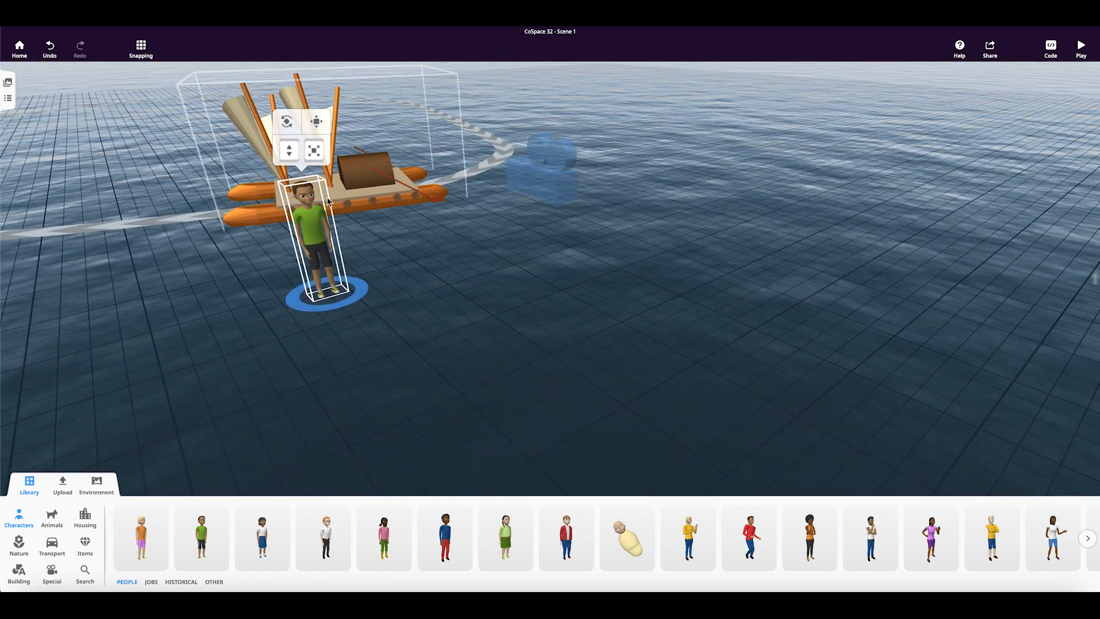
drag(498, 335, 471, 326)
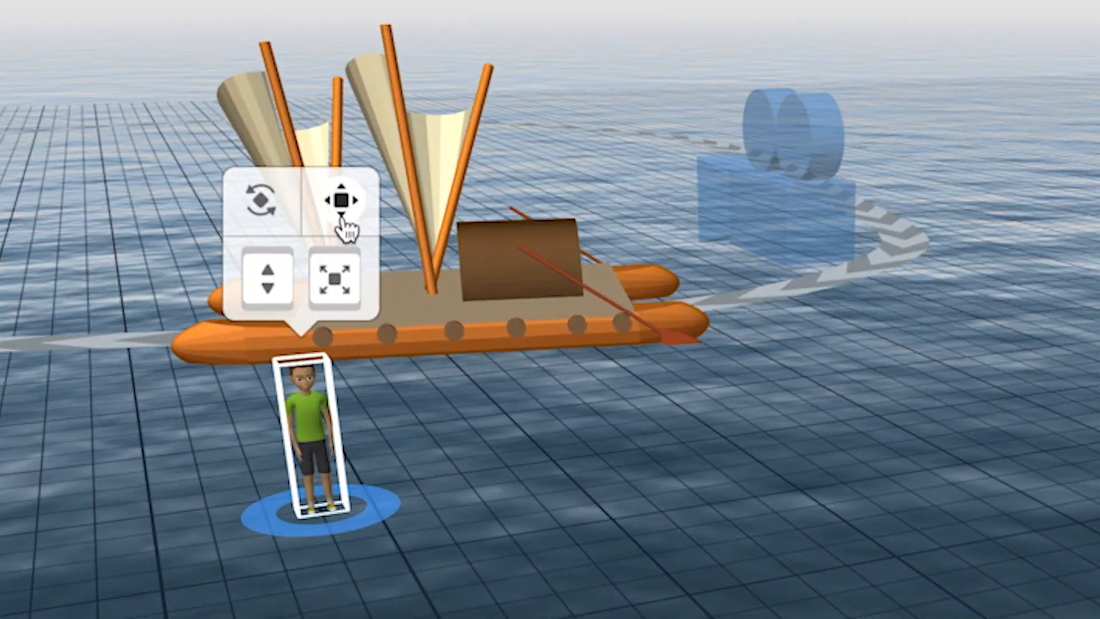
click(343, 208)
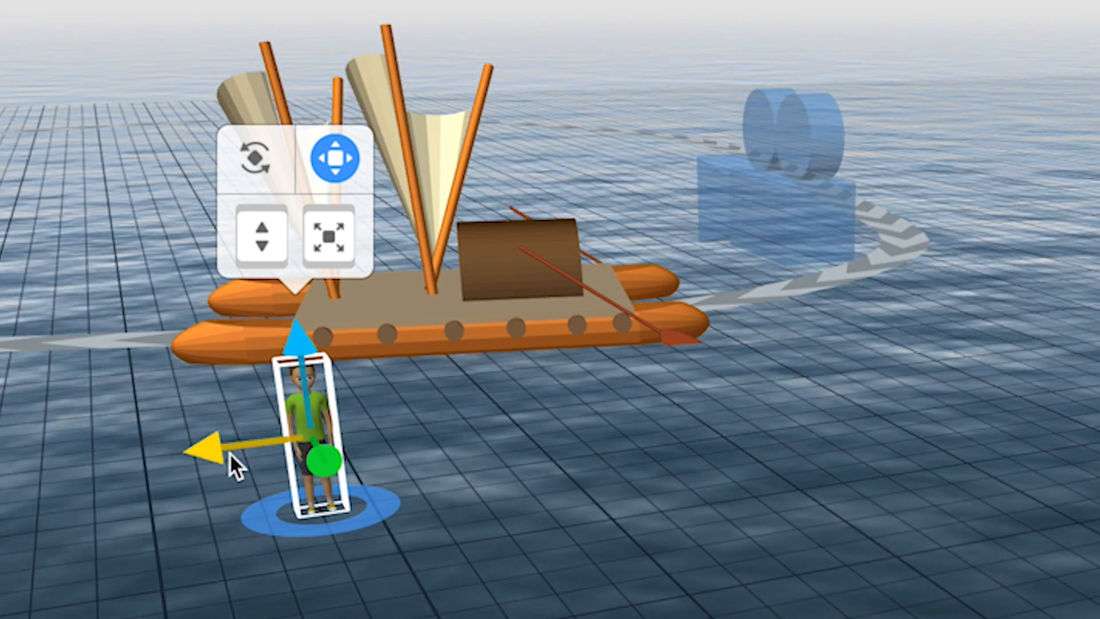
drag(212, 452, 433, 386)
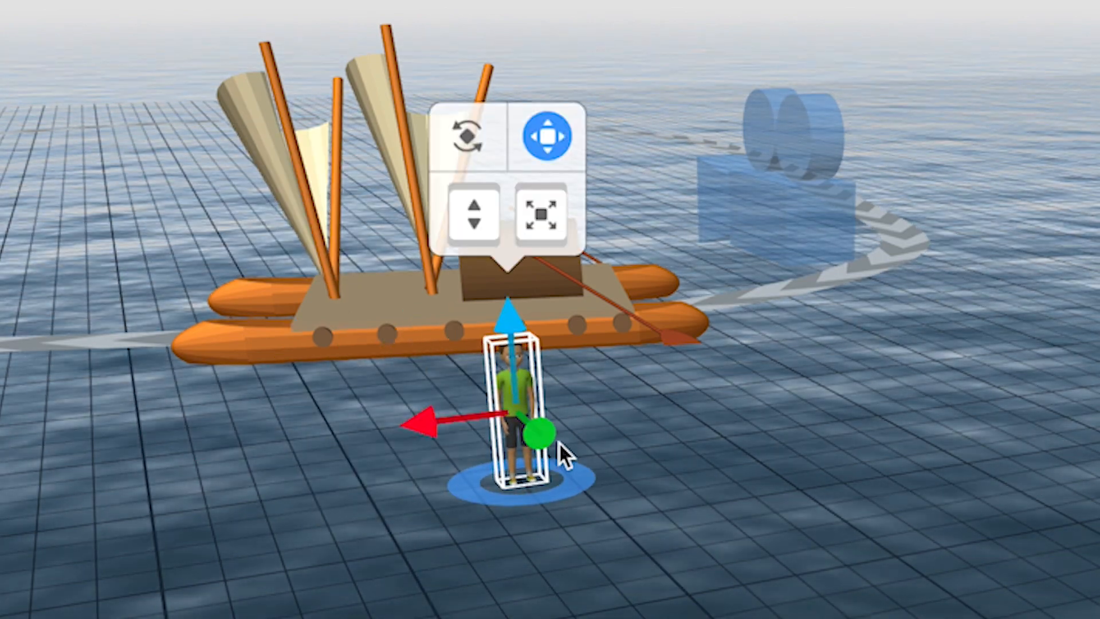
drag(541, 438, 431, 262)
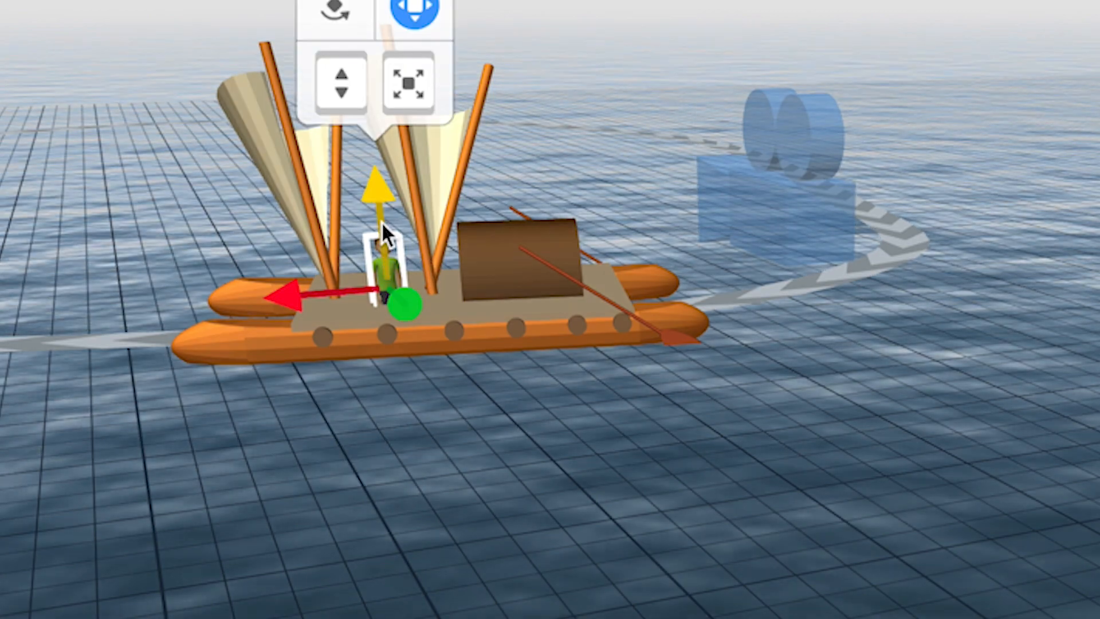
drag(381, 221, 374, 139)
Step: Rotate the boy about his vertical axis to face along the boat's length, and play the scene to test it
scroll(457, 390, up, 5)
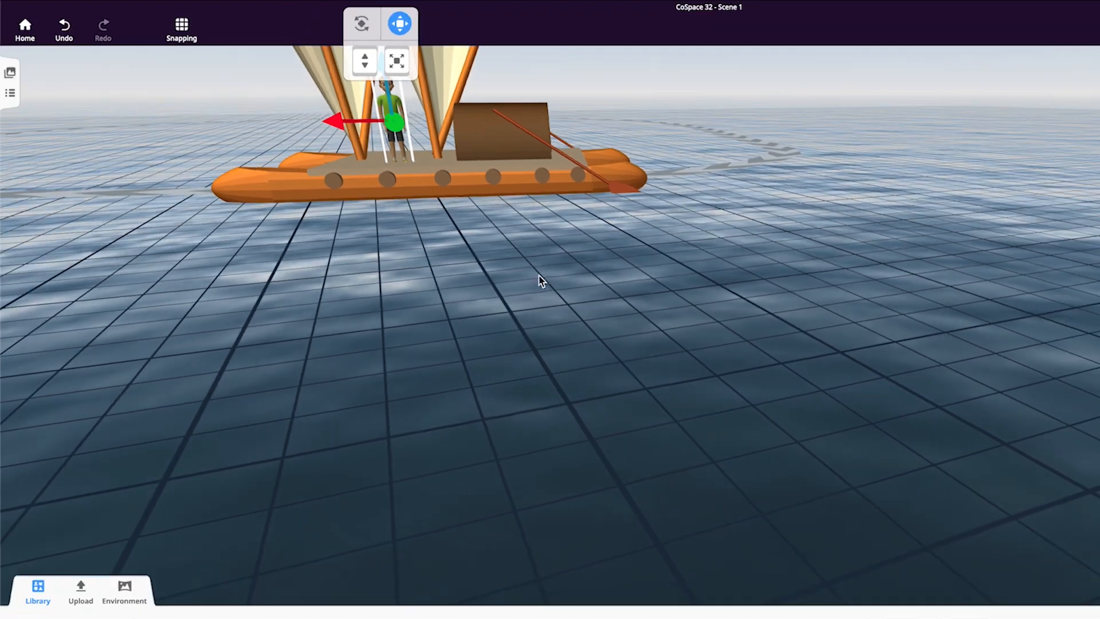
drag(539, 281, 474, 305)
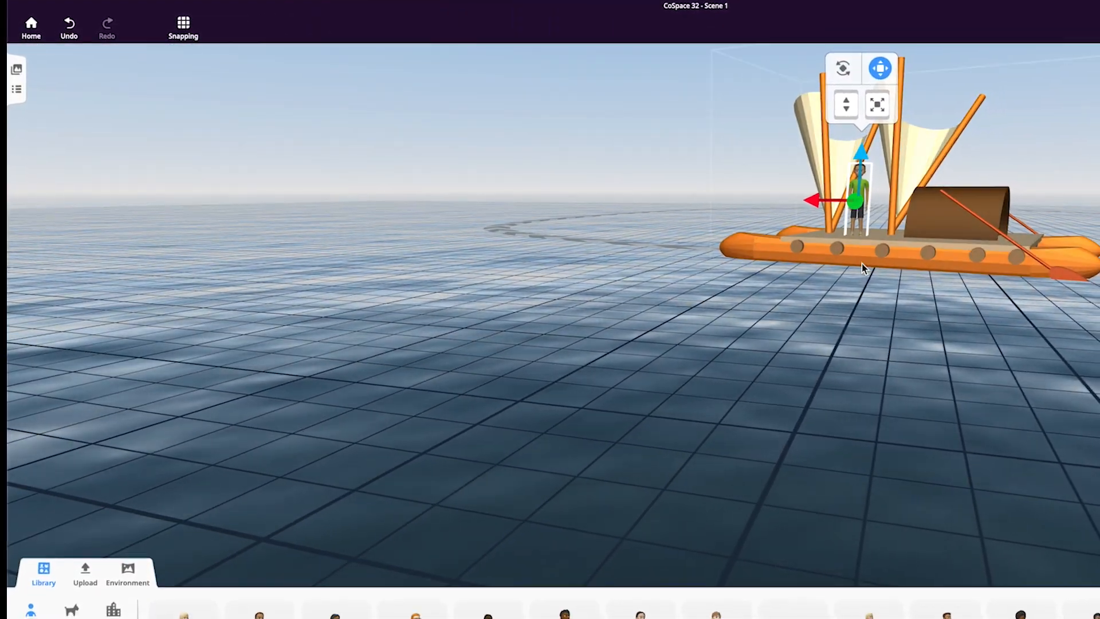
click(848, 70)
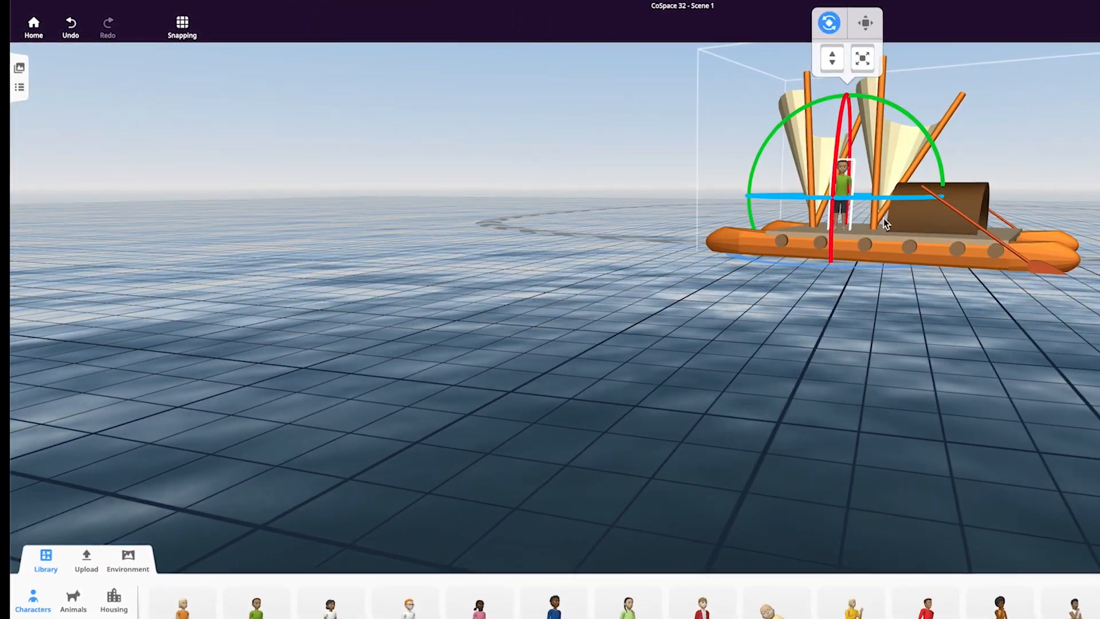
drag(891, 198, 834, 191)
drag(900, 275, 869, 302)
drag(890, 76, 848, 86)
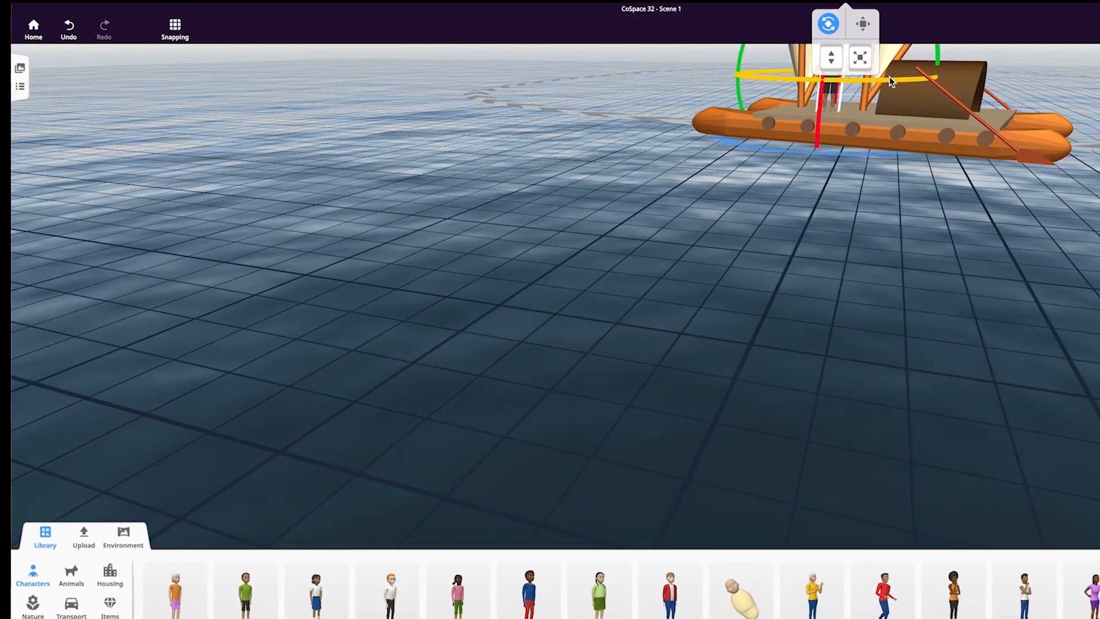
drag(841, 84, 838, 84)
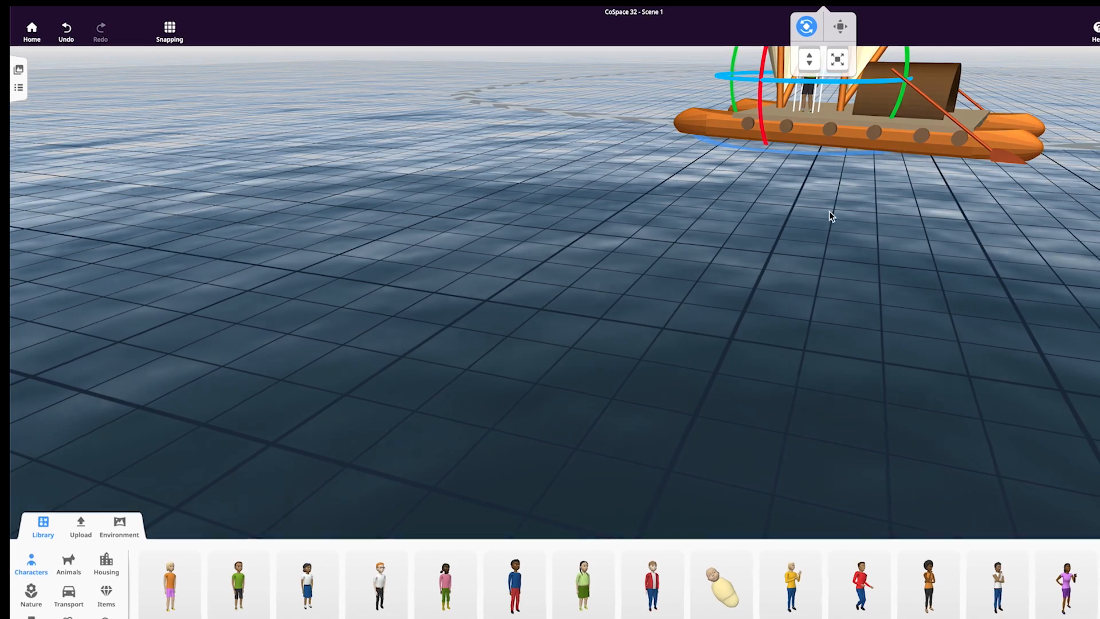
scroll(821, 265, down, 3)
scroll(803, 262, down, 3)
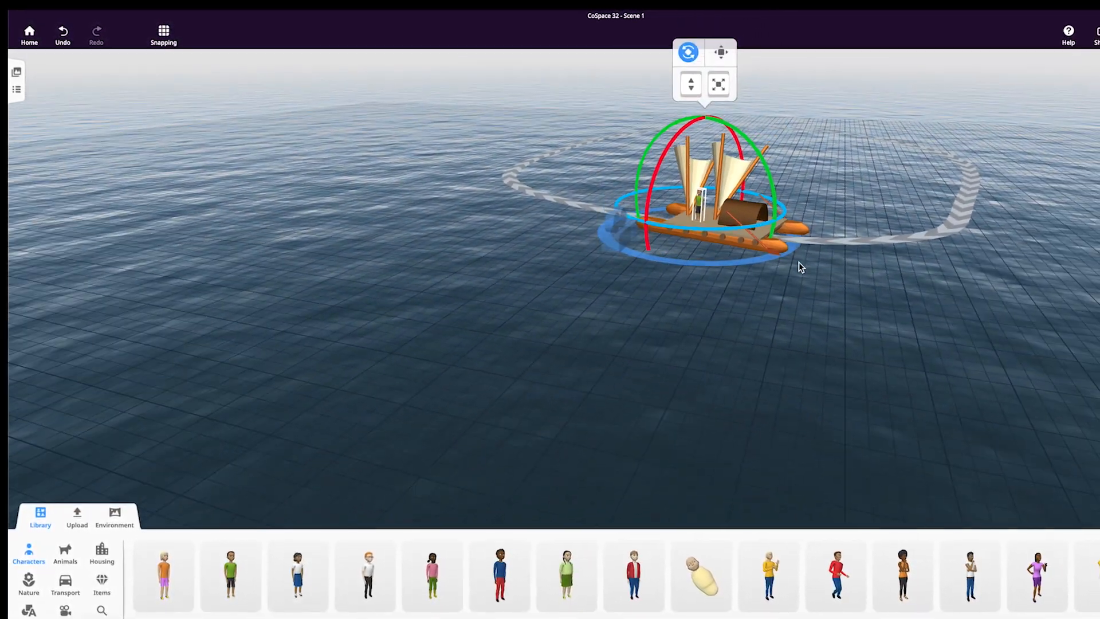
drag(745, 227, 656, 222)
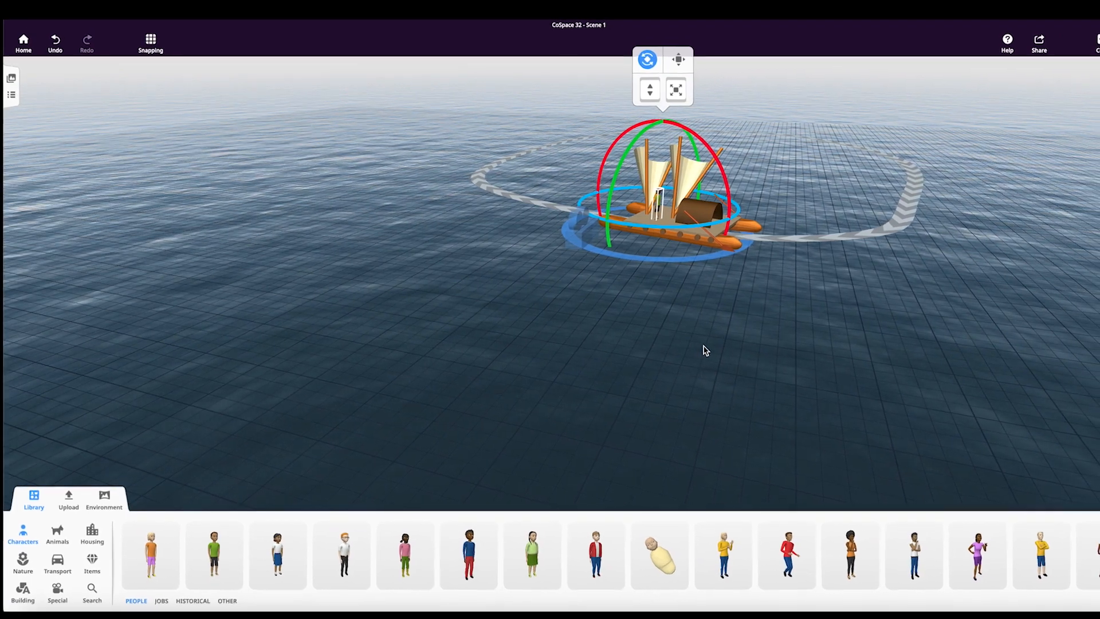
click(714, 338)
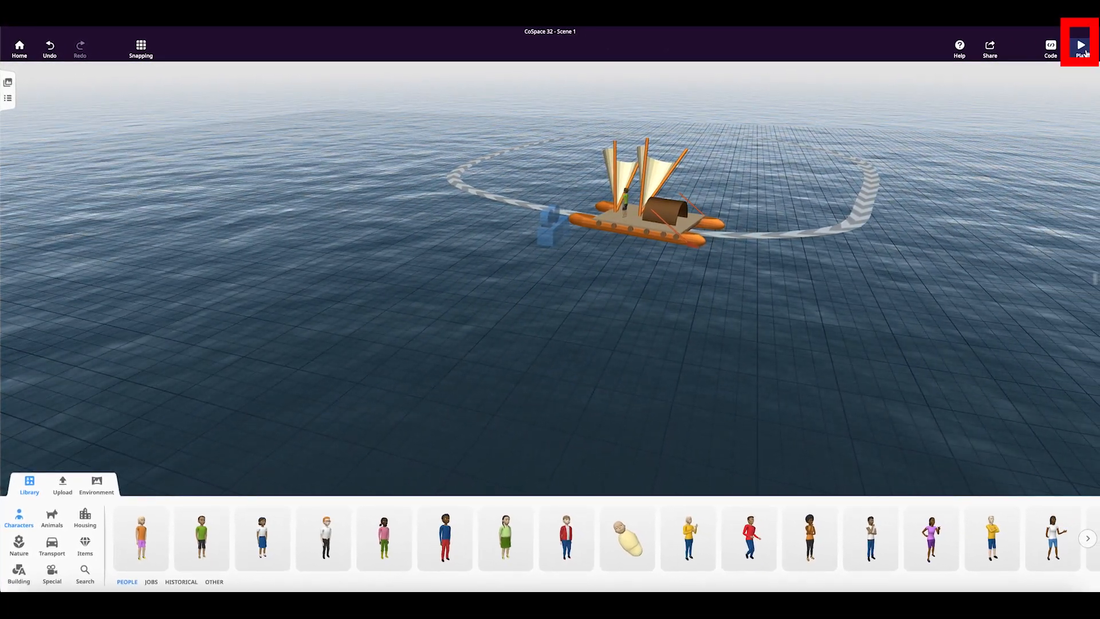
click(1081, 46)
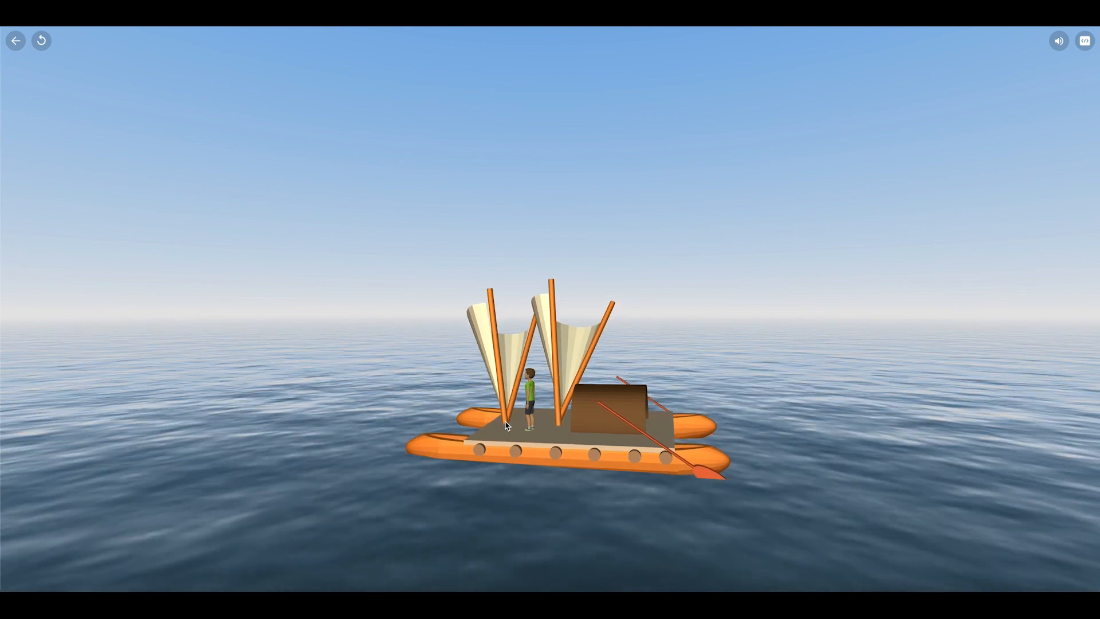
Step: Stop the scene's playback and enable Use in CoBlocks for the Casual boy
click(16, 41)
scroll(638, 226, up, 5)
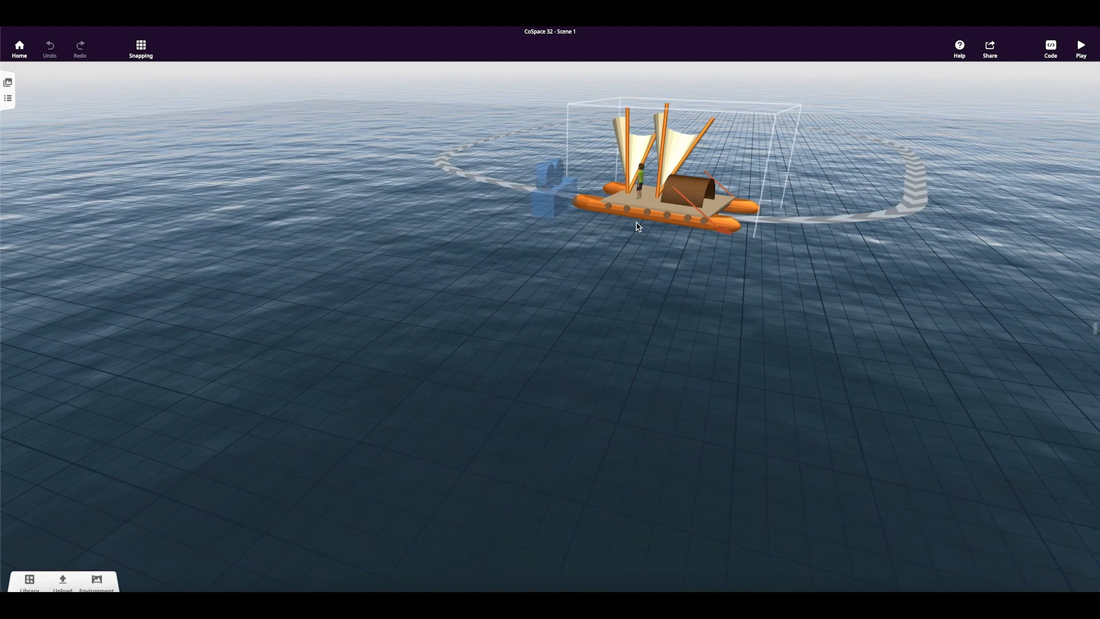
click(657, 168)
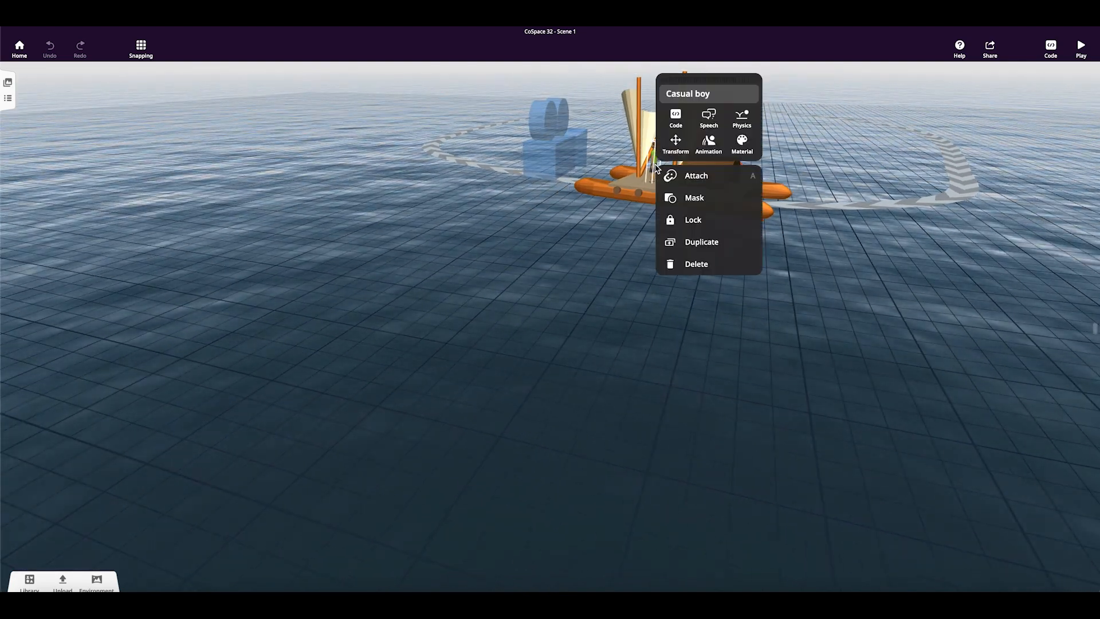
click(677, 121)
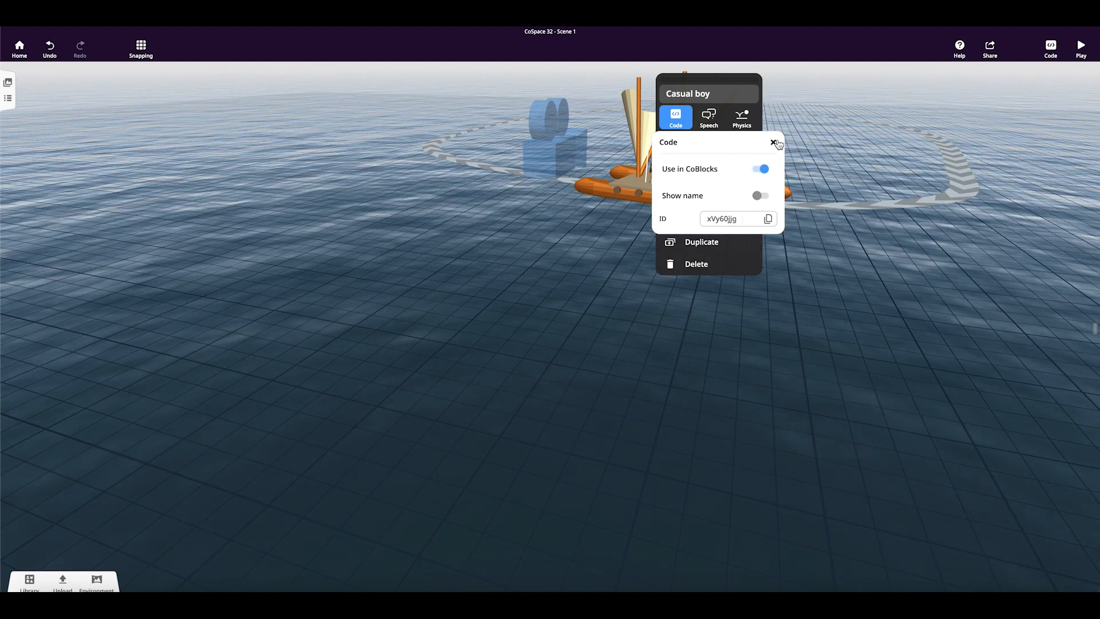
click(775, 142)
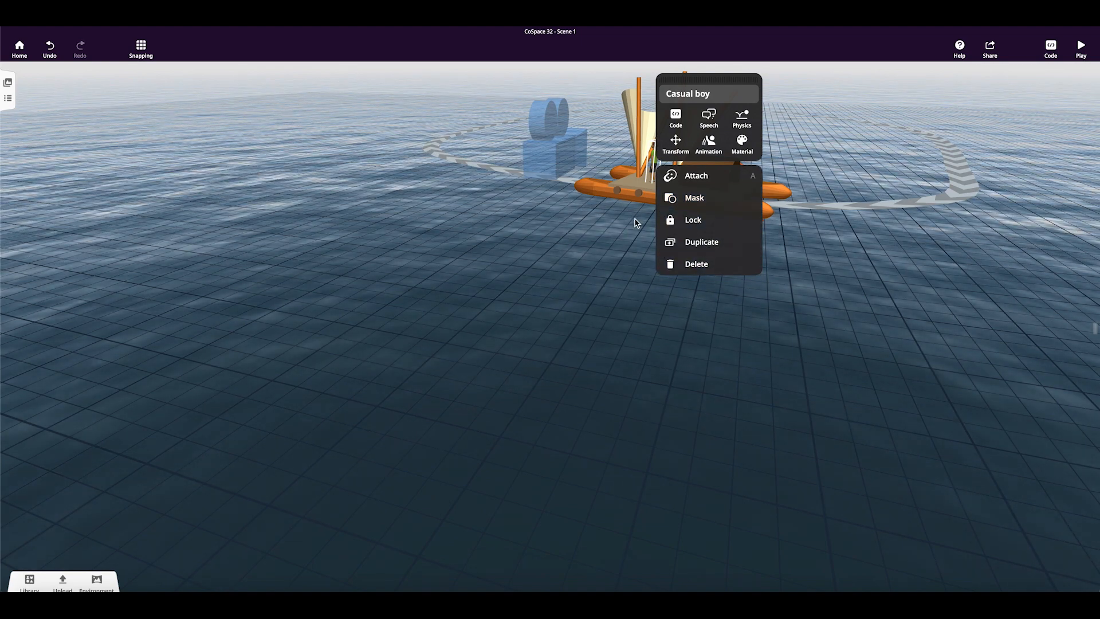
Step: Give the Casual boy a seated posture and move him along the deck beside the hut, near the paddle
click(711, 144)
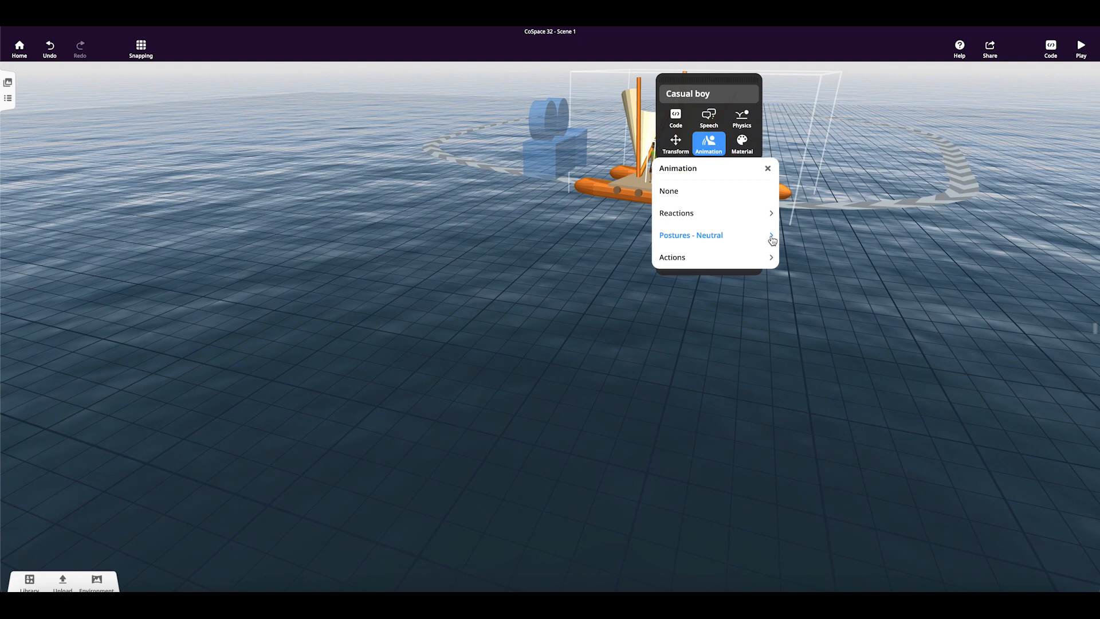
click(770, 236)
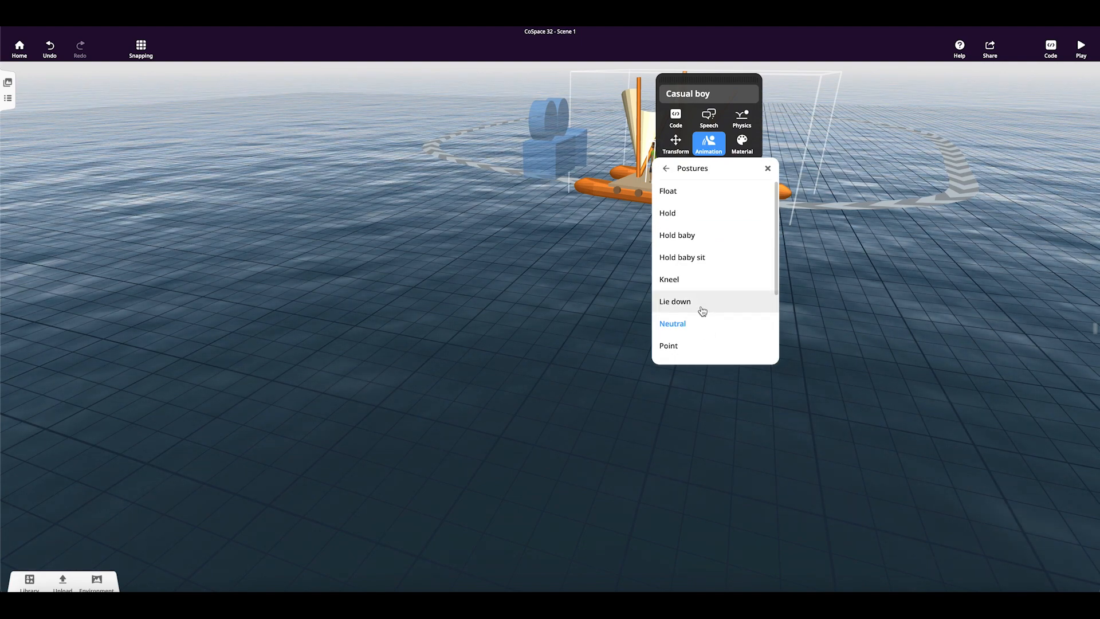
scroll(703, 310, down, 2)
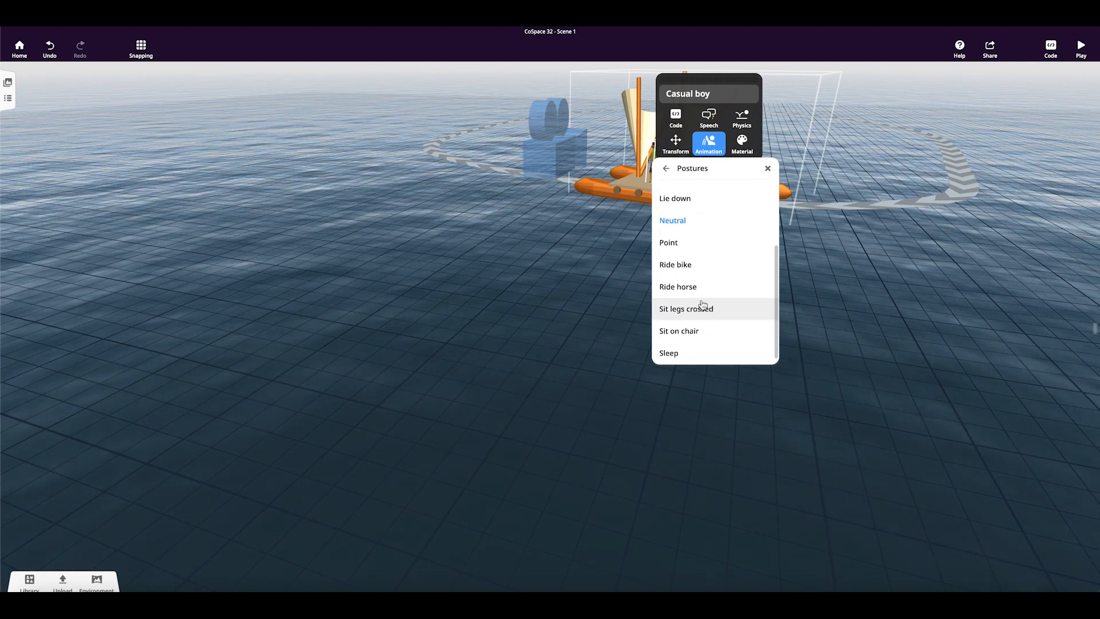
scroll(700, 248, up, 3)
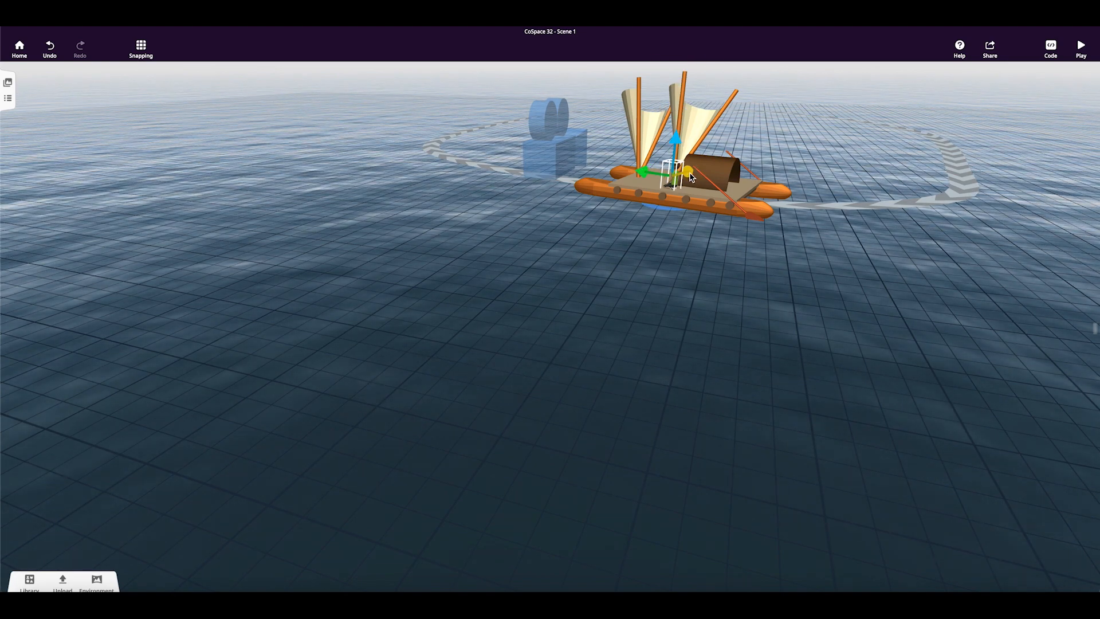
drag(663, 177, 682, 179)
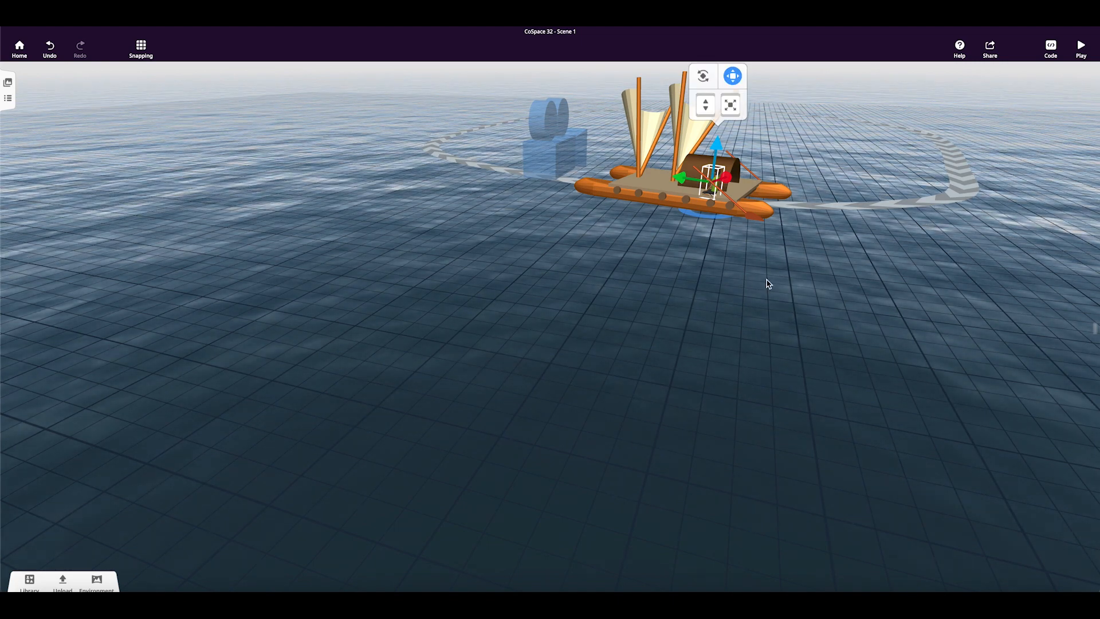
Step: Try to attach the Casual boy to the boat
scroll(768, 282, down, 3)
click(746, 278)
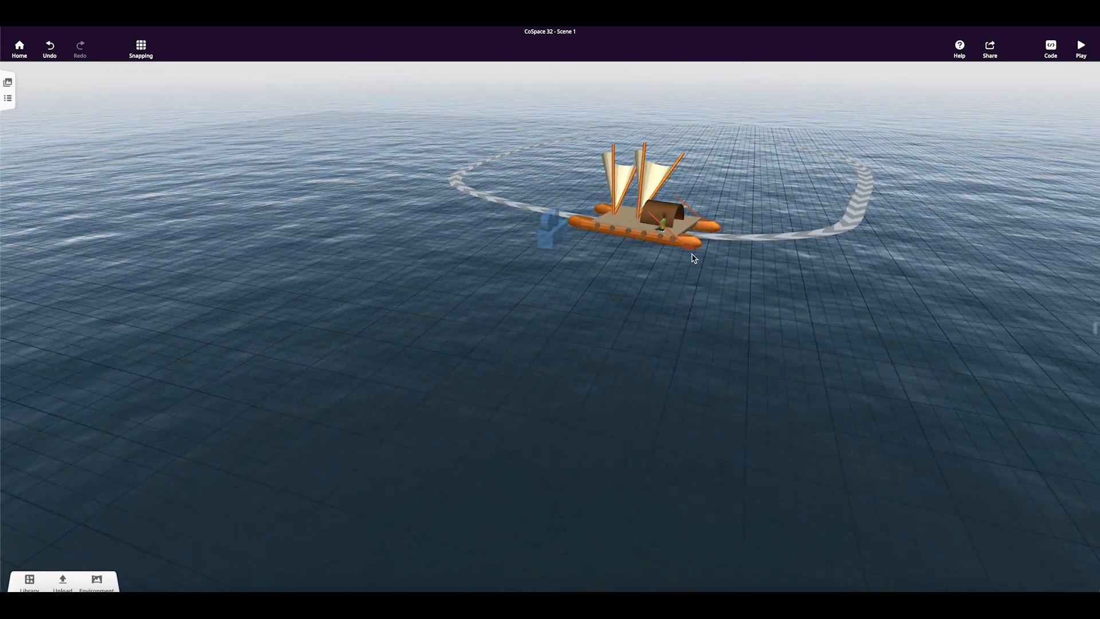
right_click(665, 224)
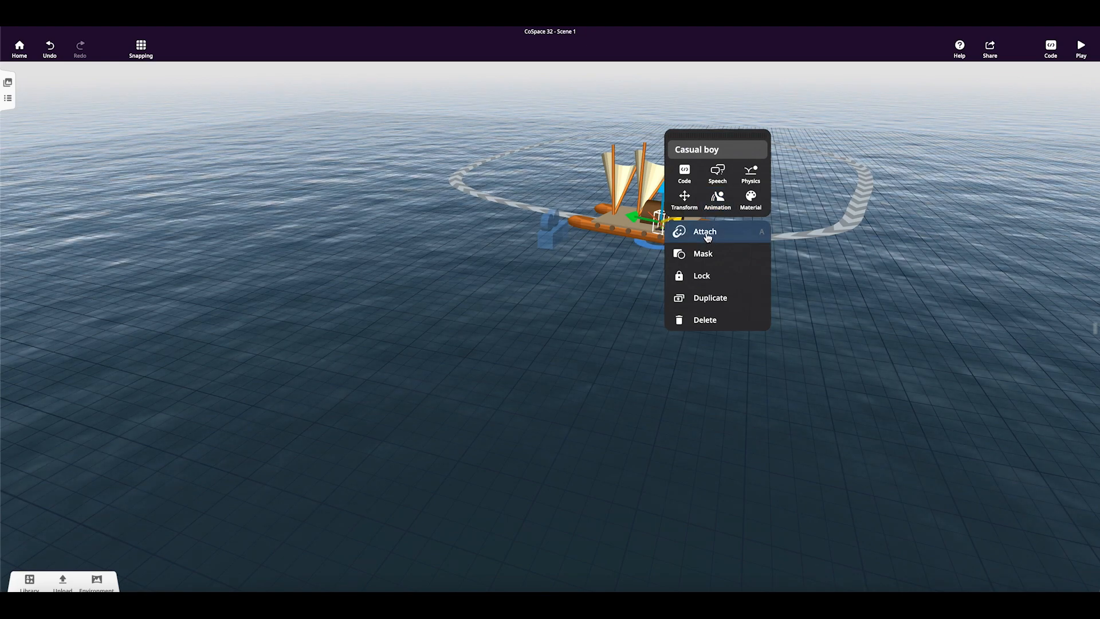
click(707, 232)
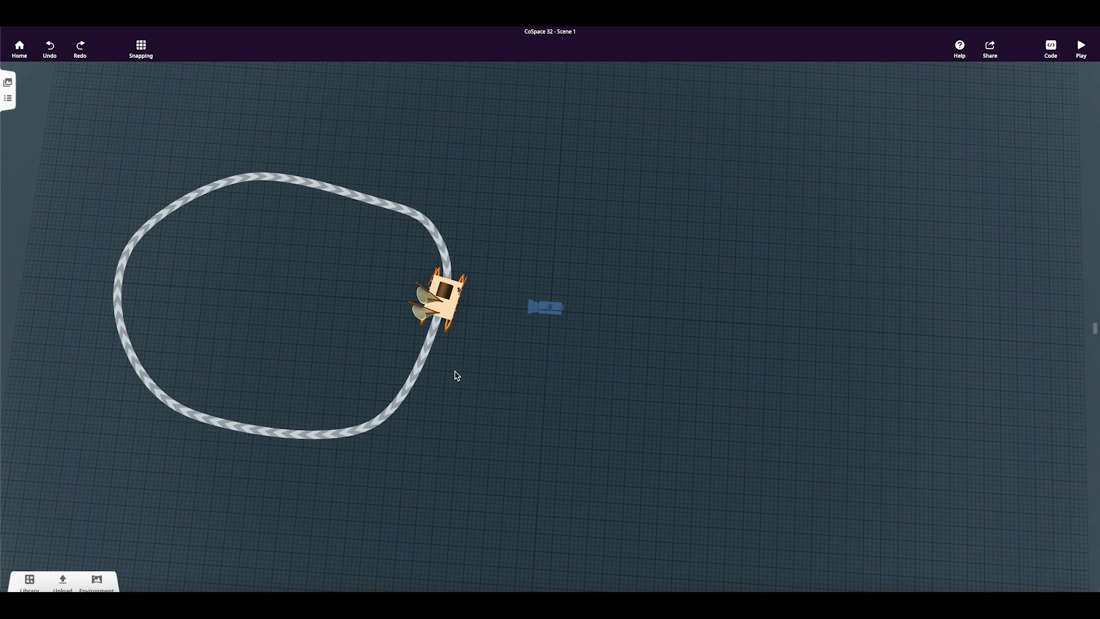
Step: Duplicate the Waka path and delete the extra boat that was copied with it
click(421, 367)
right_click(421, 367)
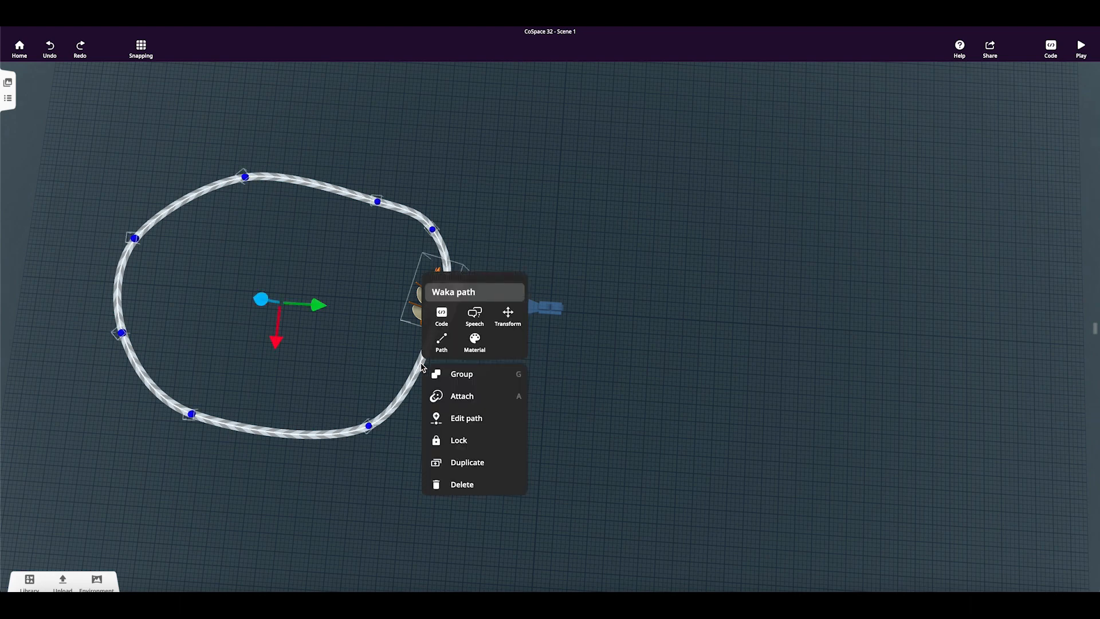
click(452, 463)
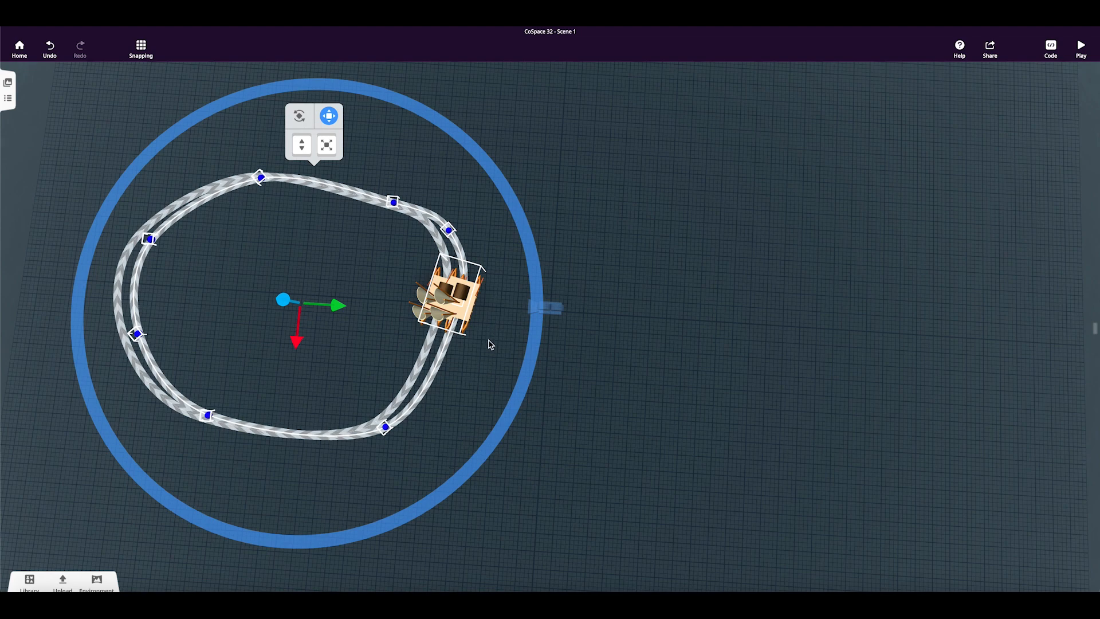
scroll(481, 378, up, 5)
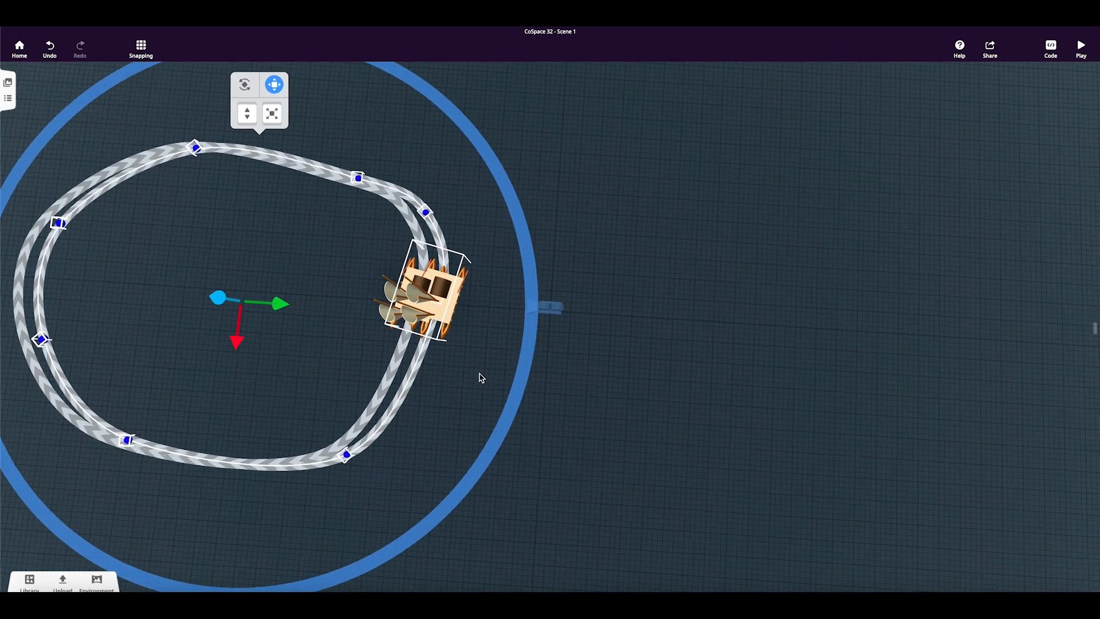
scroll(481, 378, up, 2)
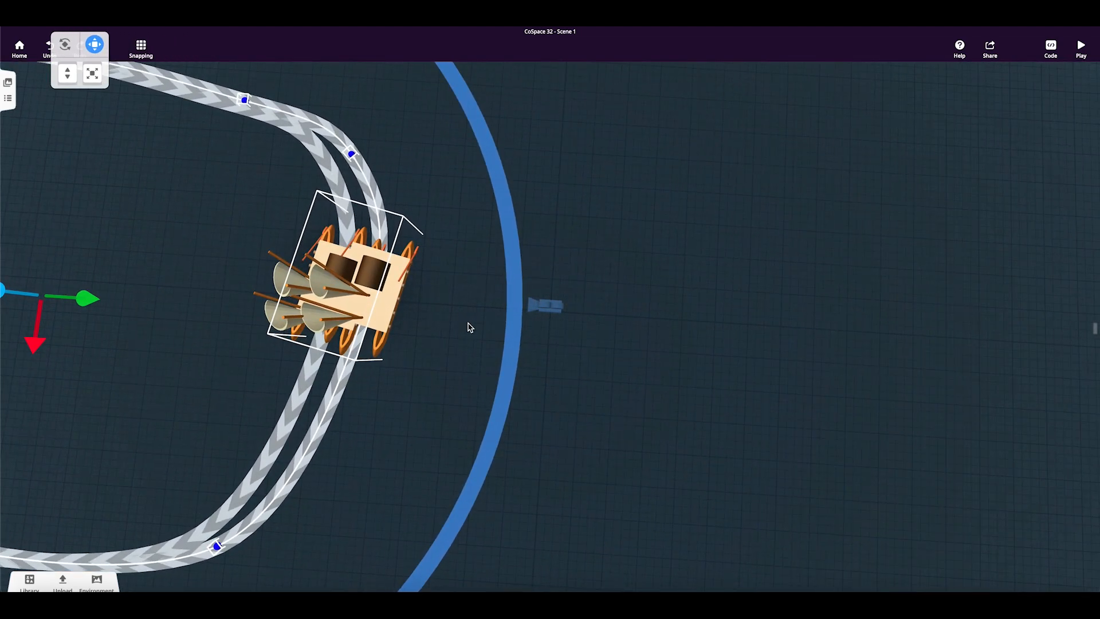
click(458, 340)
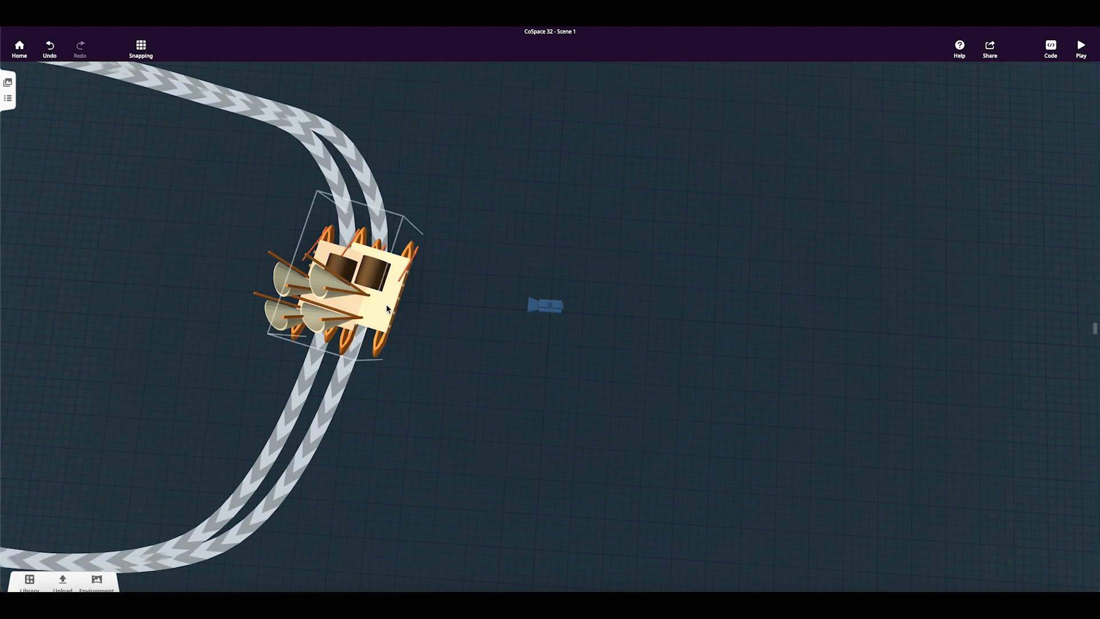
click(387, 309)
key(Delete)
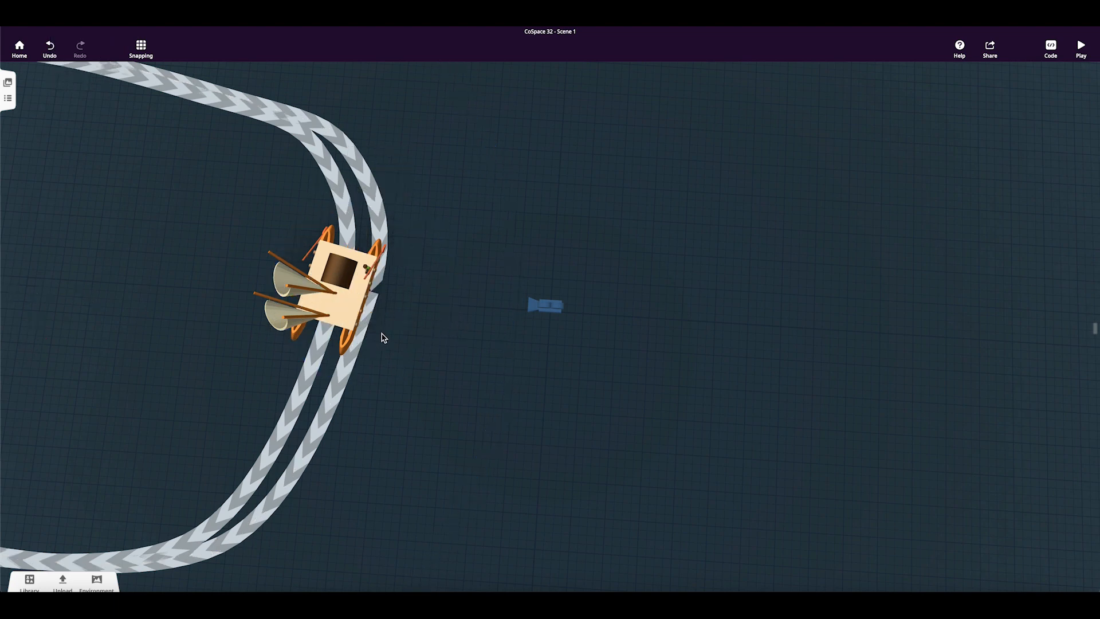
Step: Shift the duplicate path's control points beside the boat and around the sail-end bends to follow the original path more closely
right_click(352, 366)
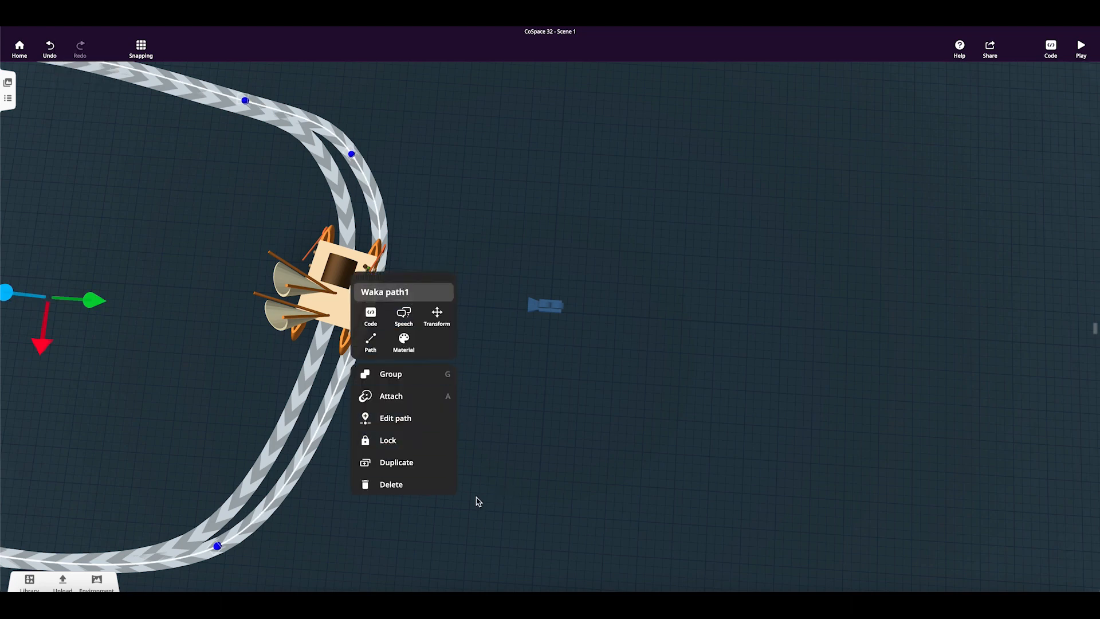
scroll(476, 502, down, 5)
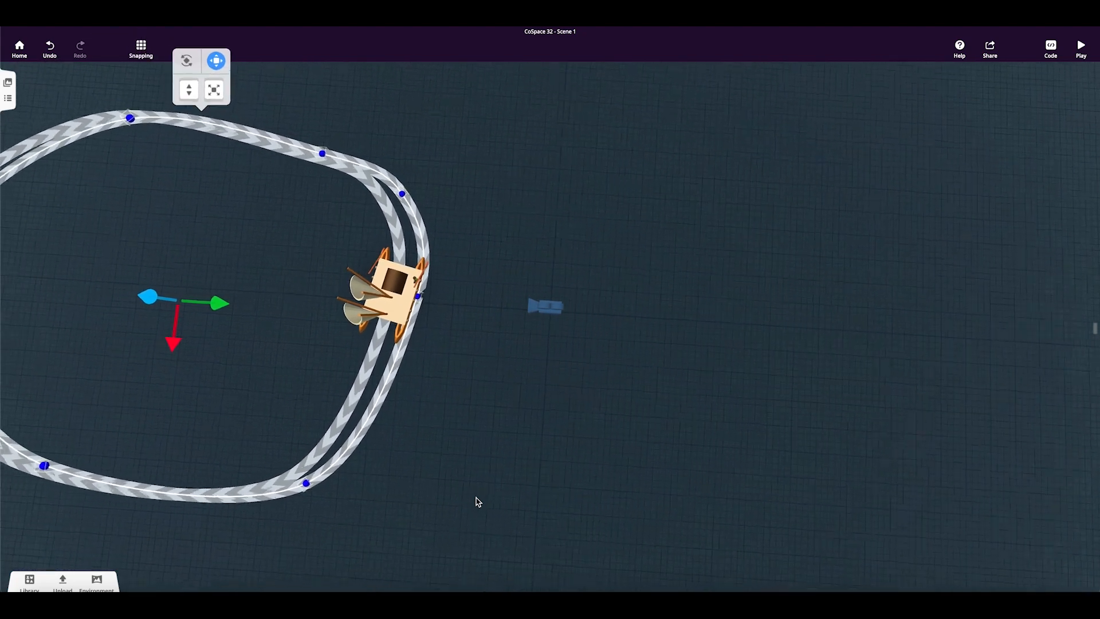
scroll(476, 503, down, 1)
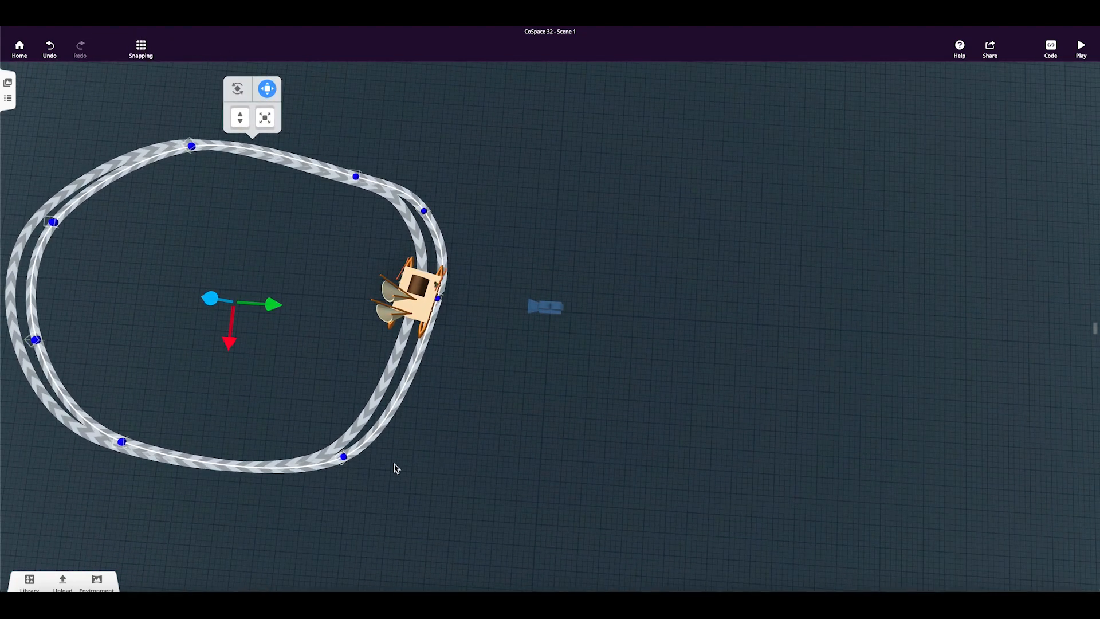
click(345, 458)
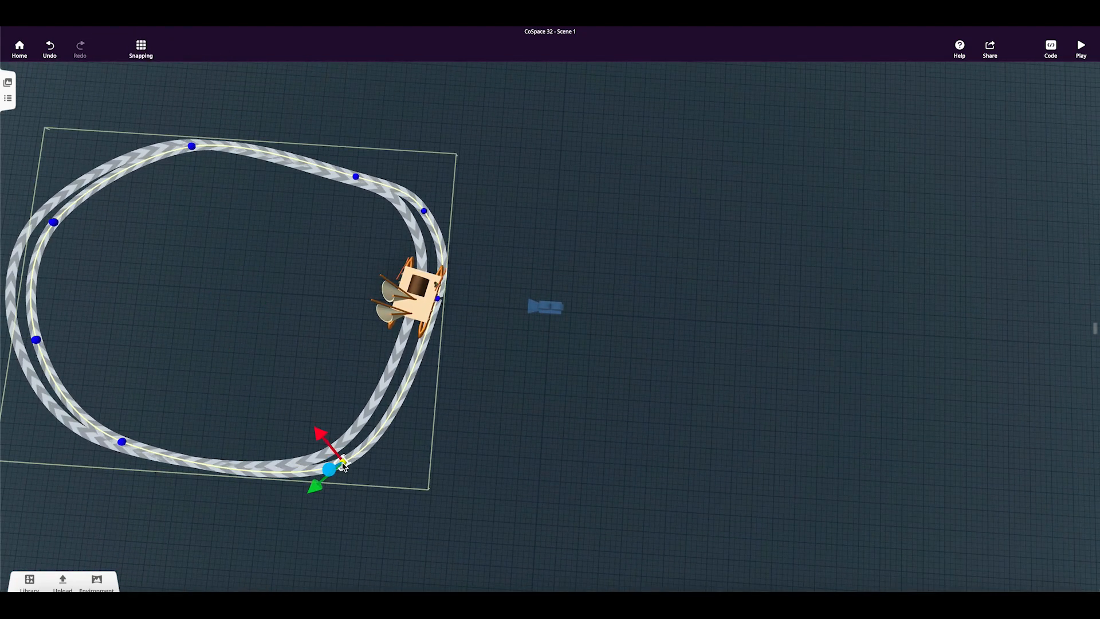
drag(125, 446, 118, 461)
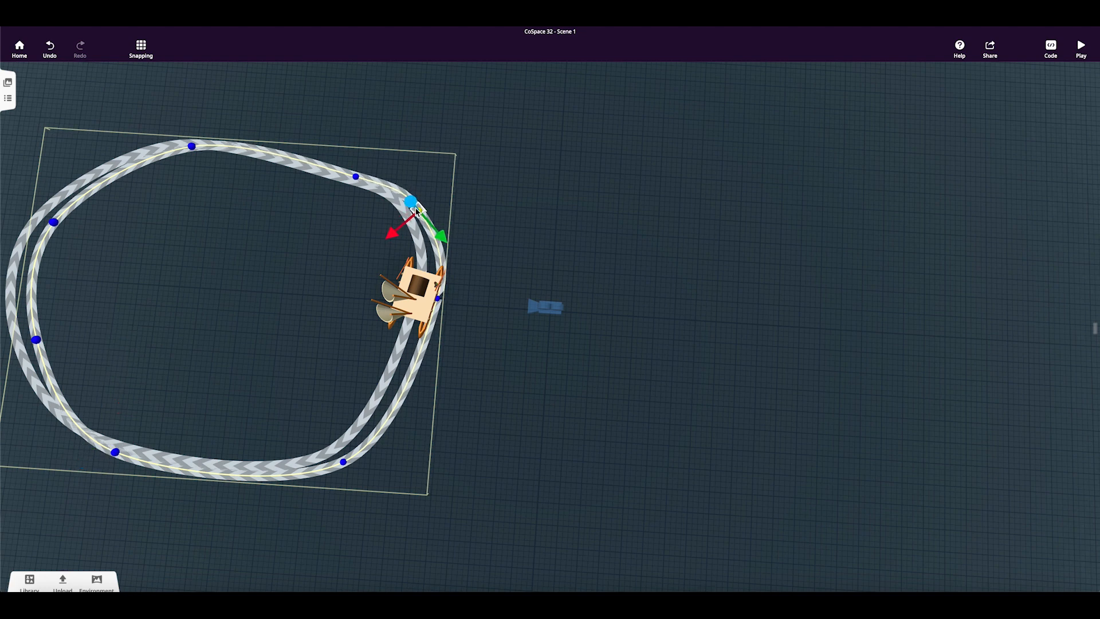
click(438, 303)
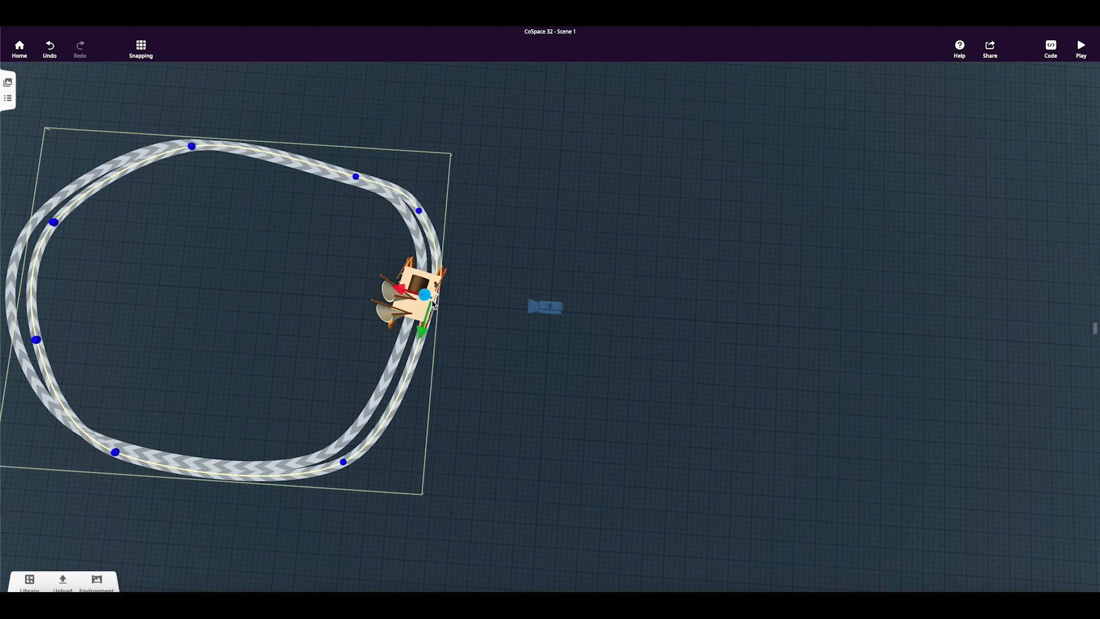
click(343, 463)
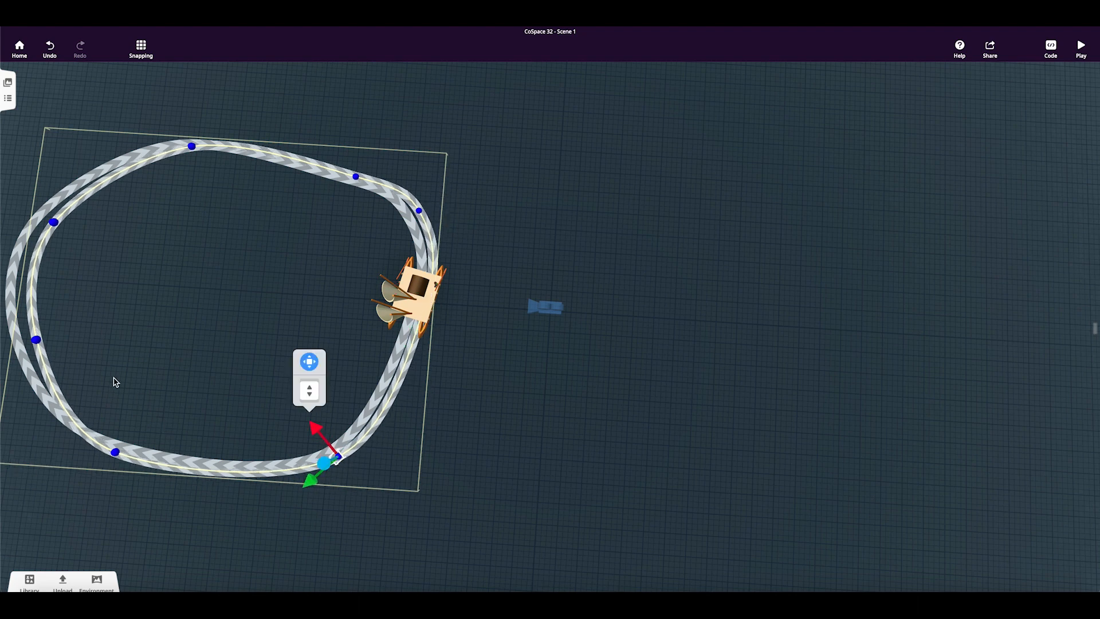
Step: Move the duplicate path's control points on the far side and hut-end stretch outward to widen its loop around the original path
drag(37, 344, 10, 351)
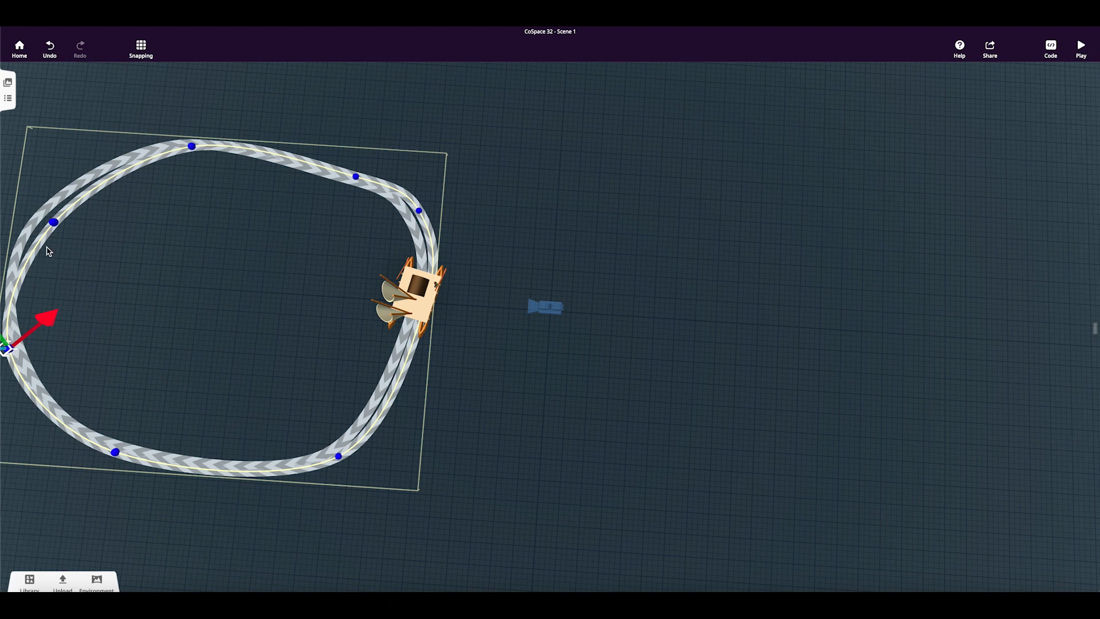
drag(57, 229, 35, 212)
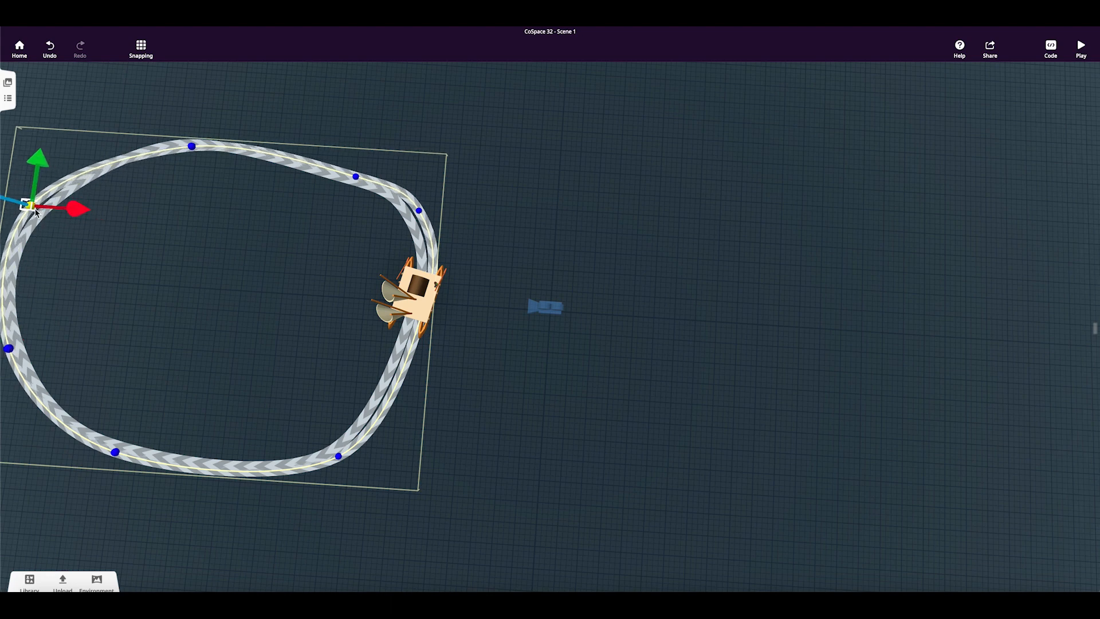
click(192, 144)
drag(192, 136, 189, 133)
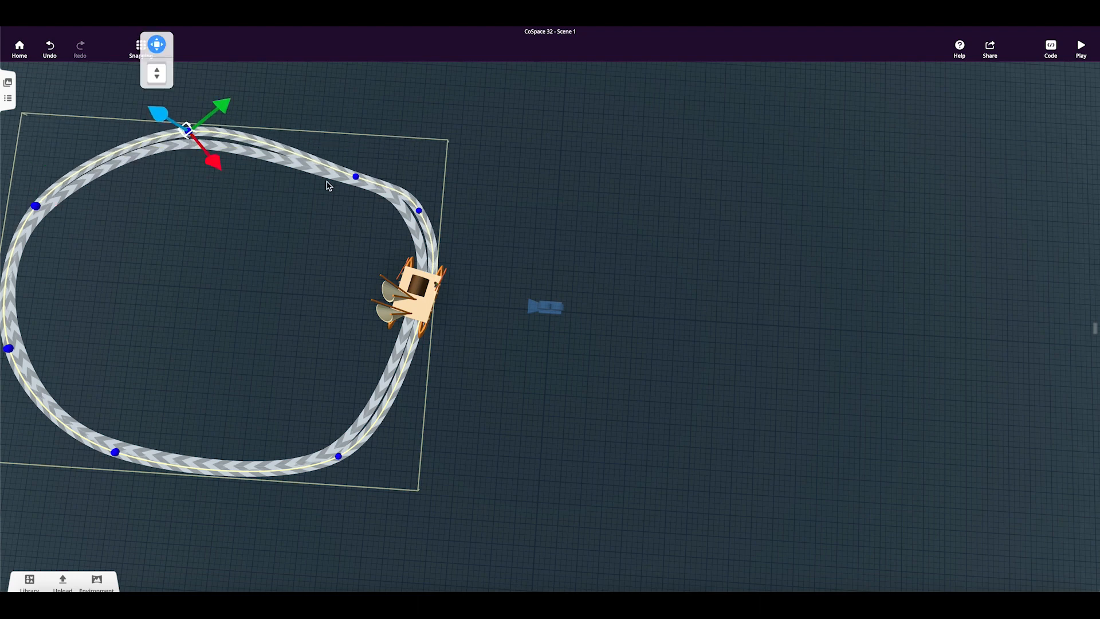
click(356, 178)
drag(356, 170, 352, 168)
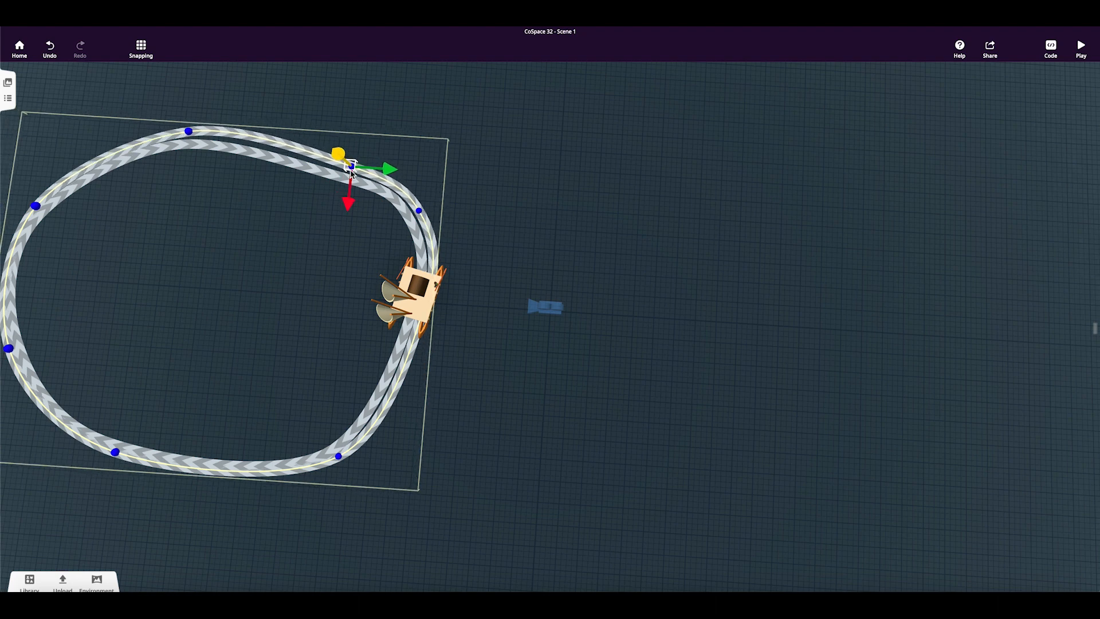
click(189, 135)
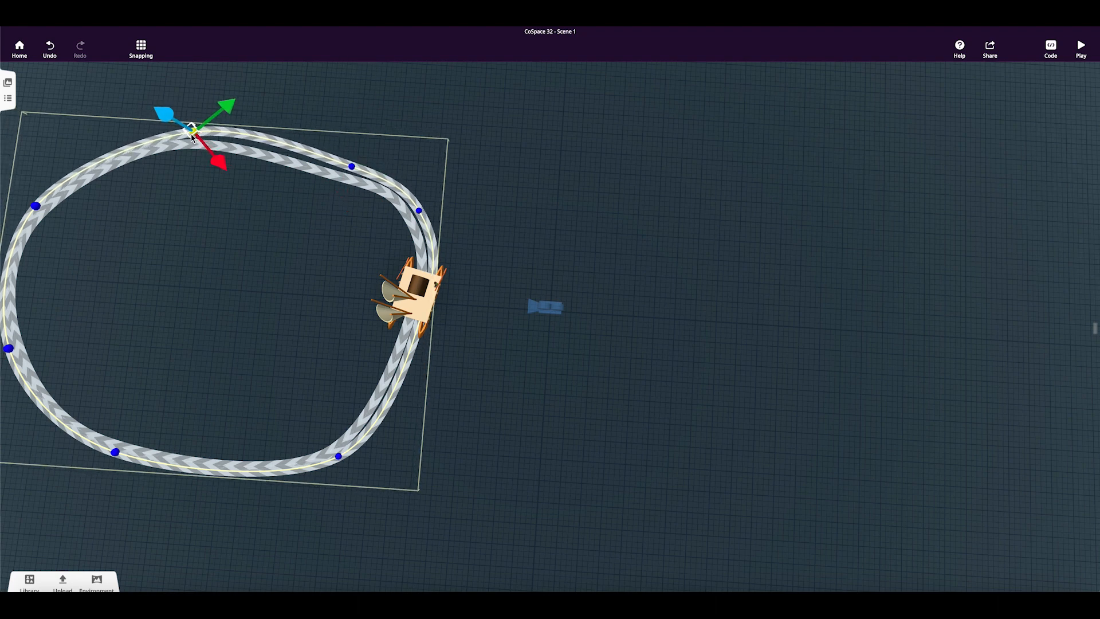
drag(193, 137, 184, 139)
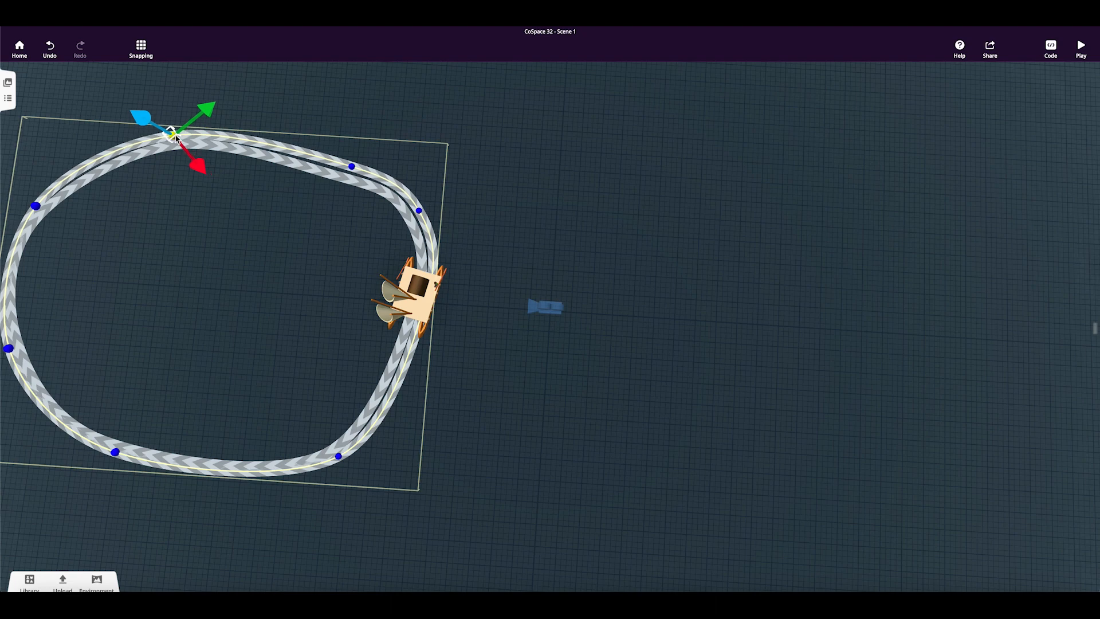
Step: Adjust the duplicate path's height so it runs above the original path at about the boat's deck level
drag(526, 507, 403, 405)
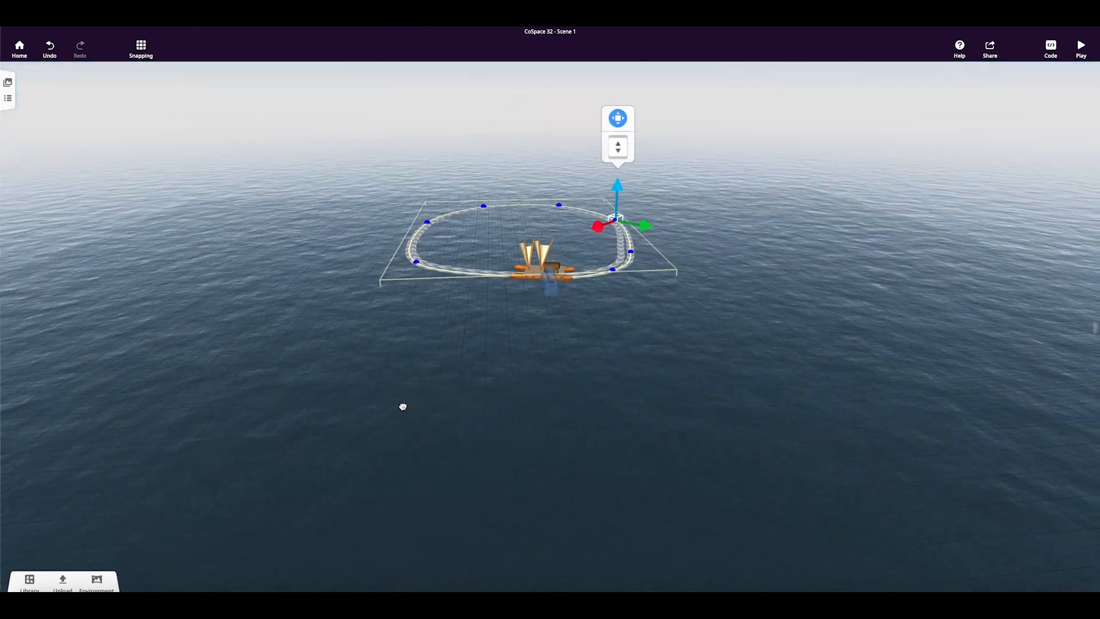
scroll(650, 381, up, 5)
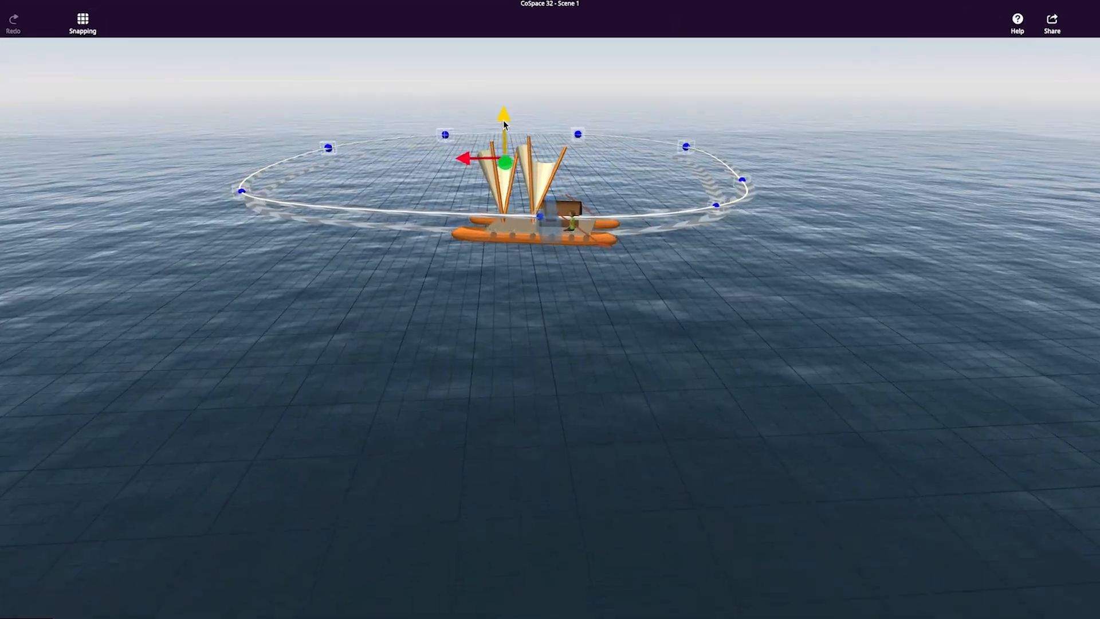
drag(509, 131, 511, 137)
drag(459, 36, 457, 36)
Step: Attach the Casual boy to the centre of the raised duplicate path's start point beside the boat
scroll(344, 378, up, 3)
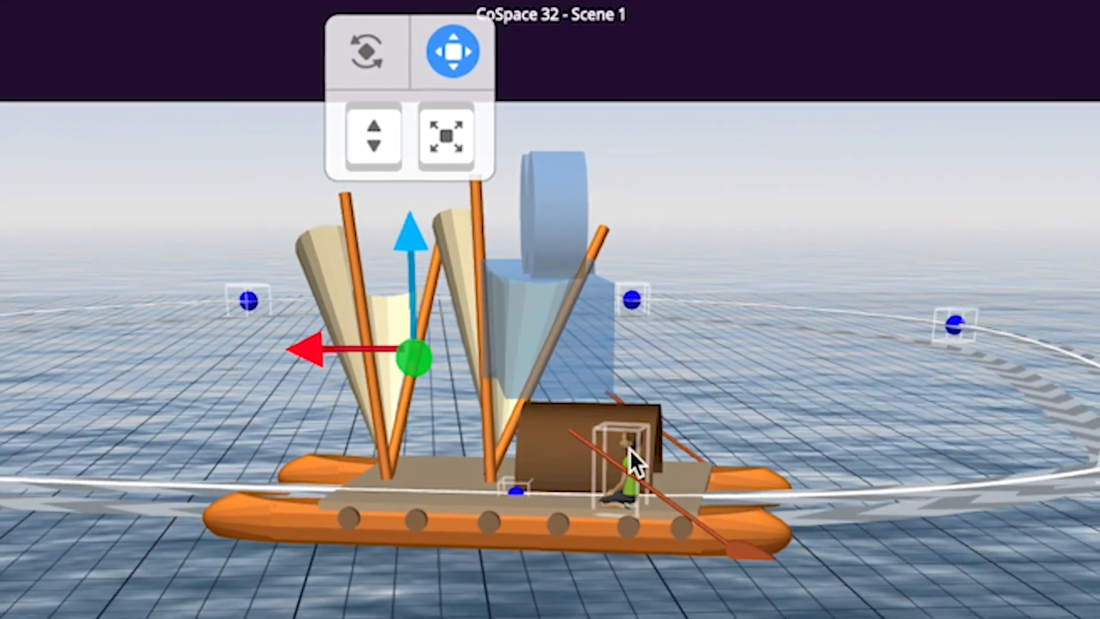
click(631, 449)
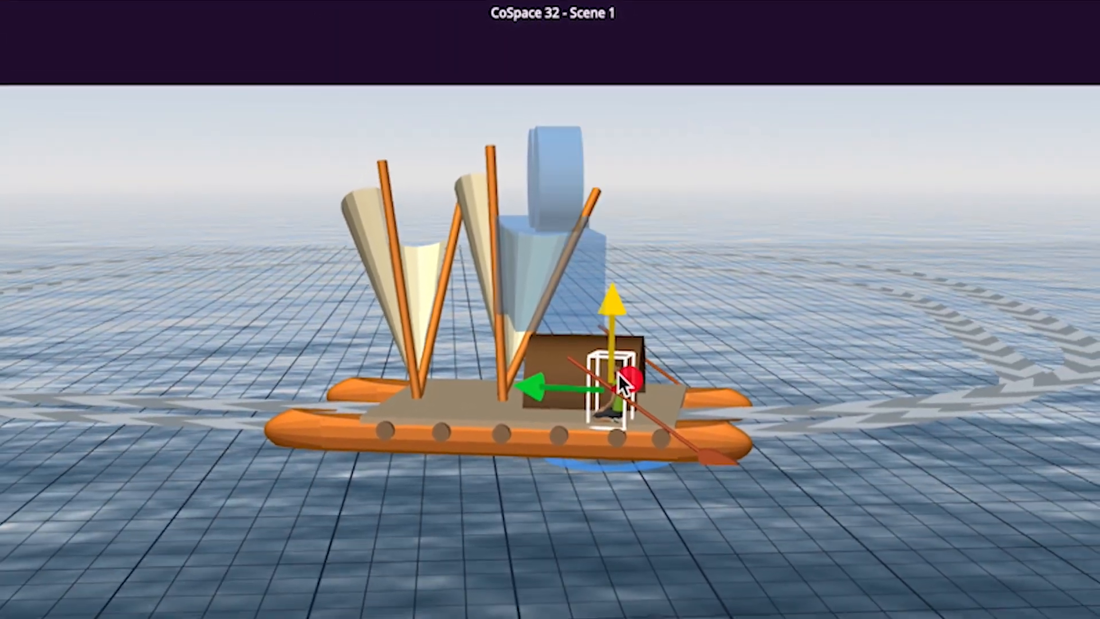
click(630, 451)
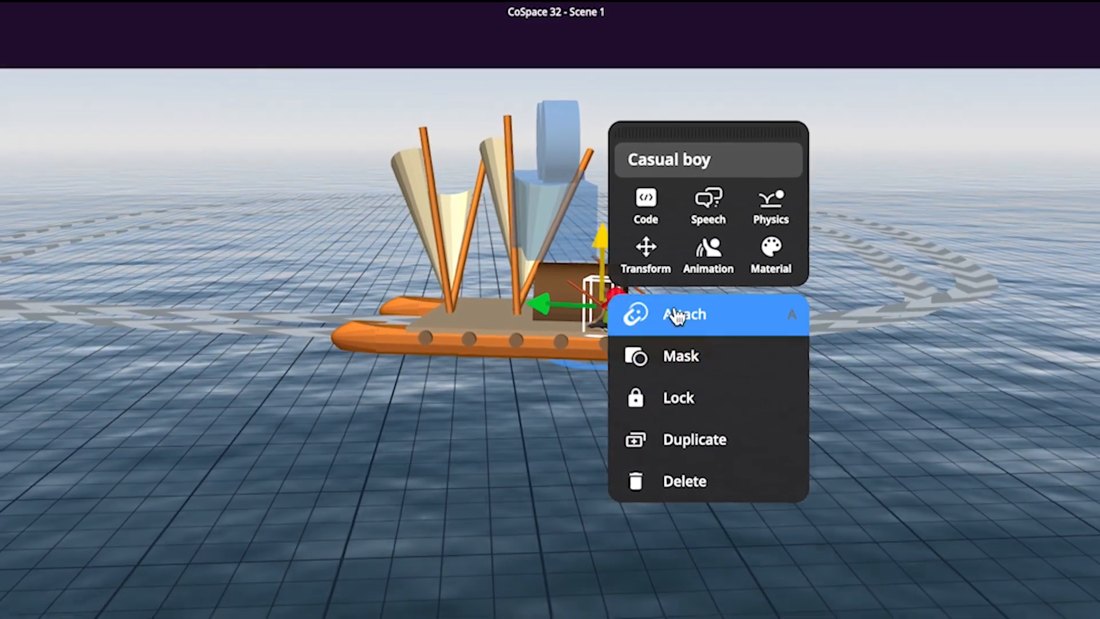
click(677, 338)
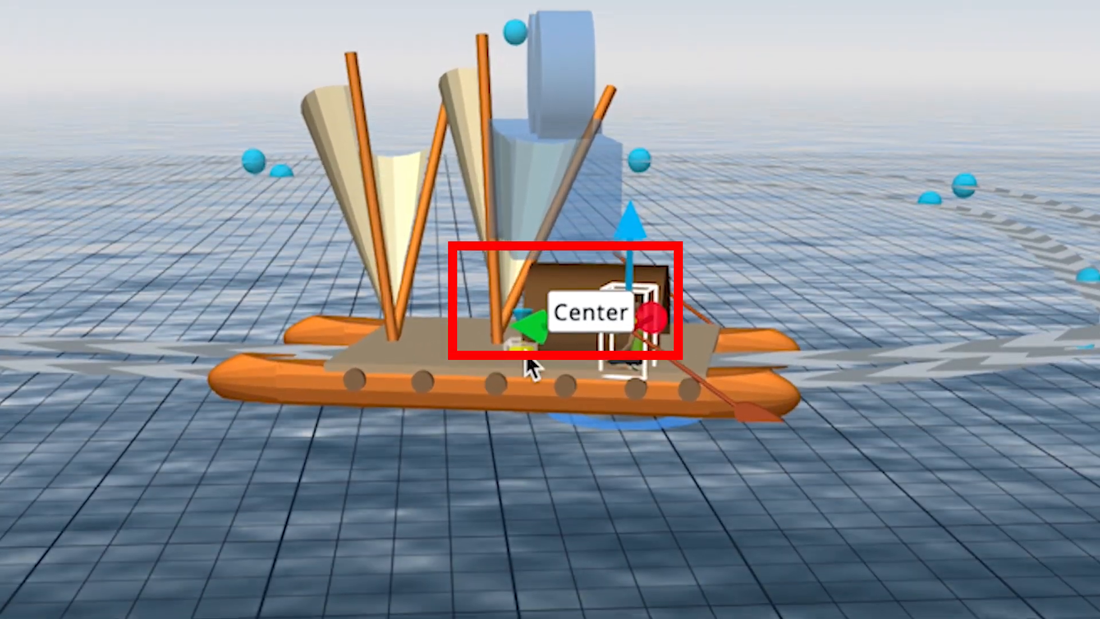
click(525, 352)
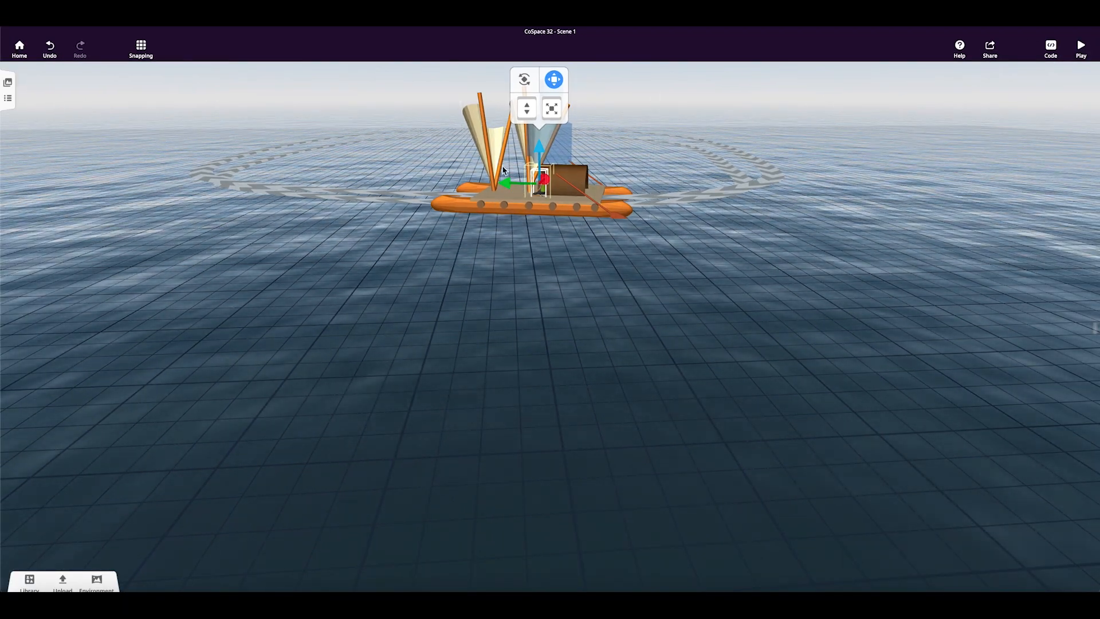
Step: Create a new CoBlocks script and add a move-on-path block for Casual boy under When Play clicked
click(1052, 47)
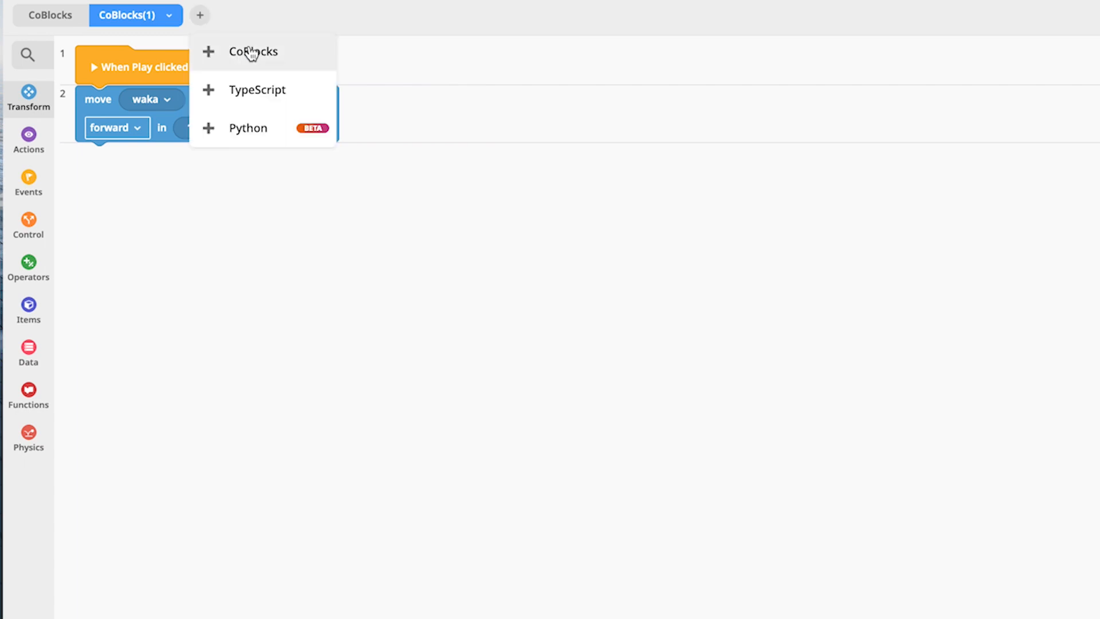
click(252, 52)
click(26, 98)
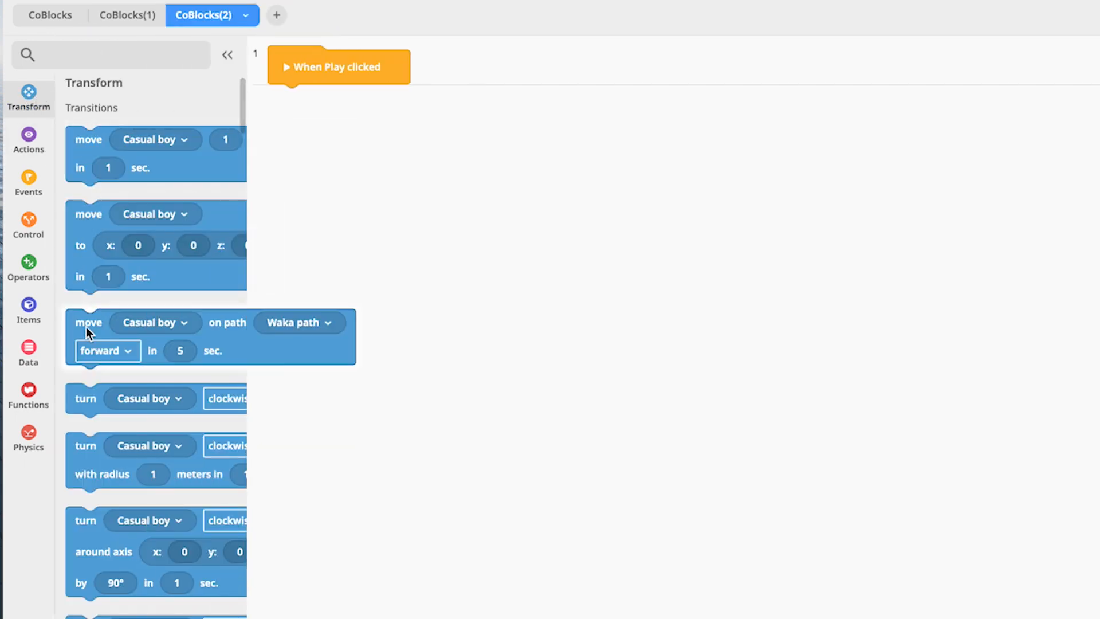
drag(86, 326, 281, 119)
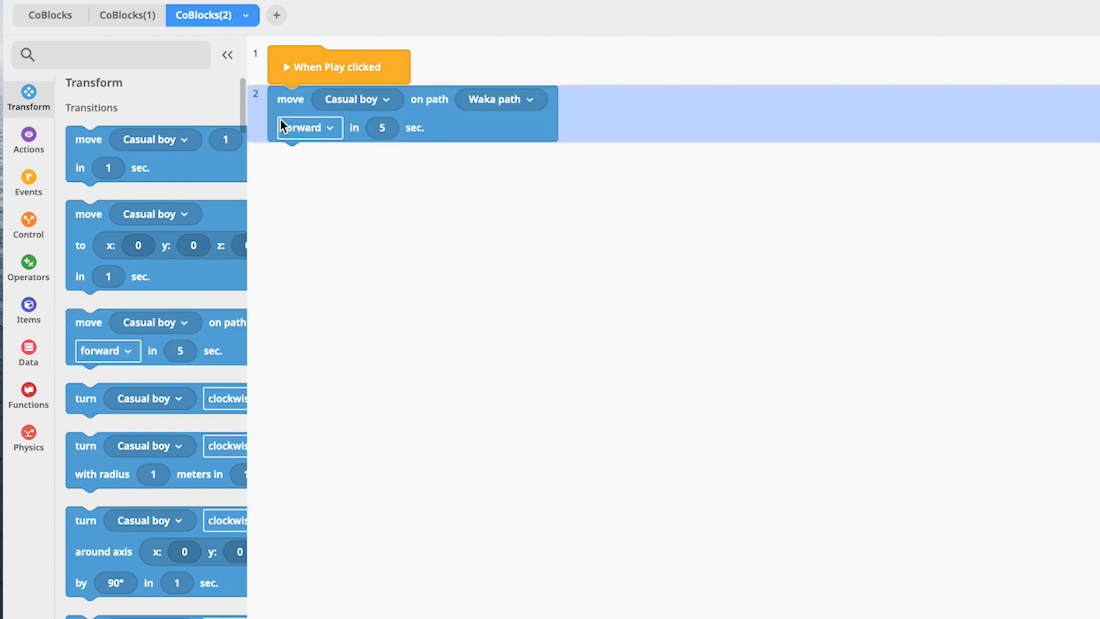
Step: Set the Casual boy's move block to follow Waka path1 forward in 15 sec
click(530, 100)
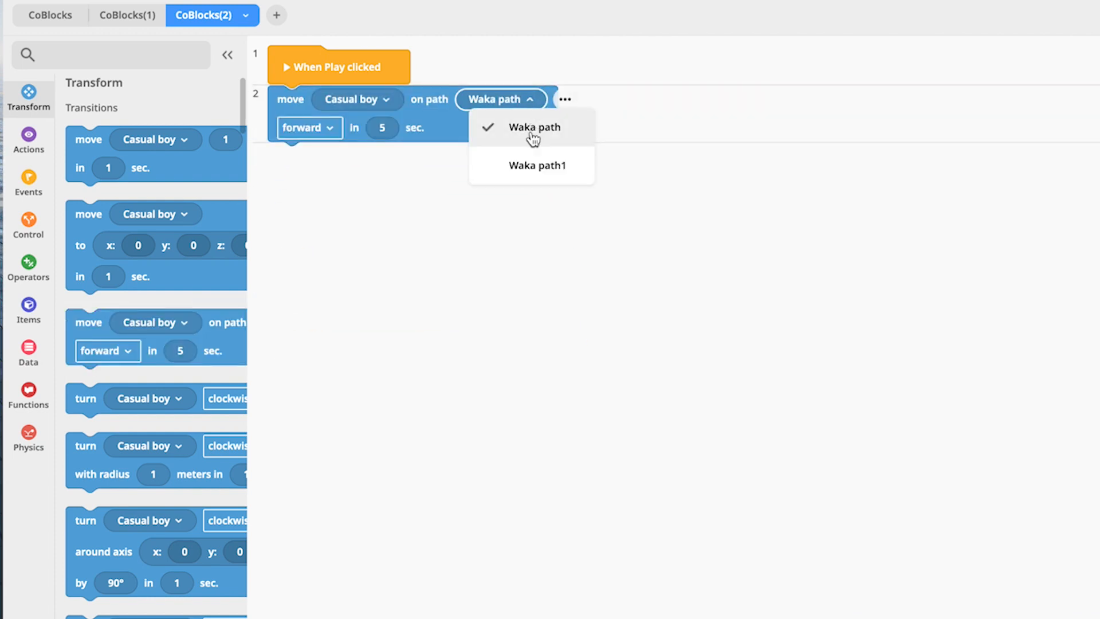
click(533, 170)
click(388, 127)
text(15)
click(553, 300)
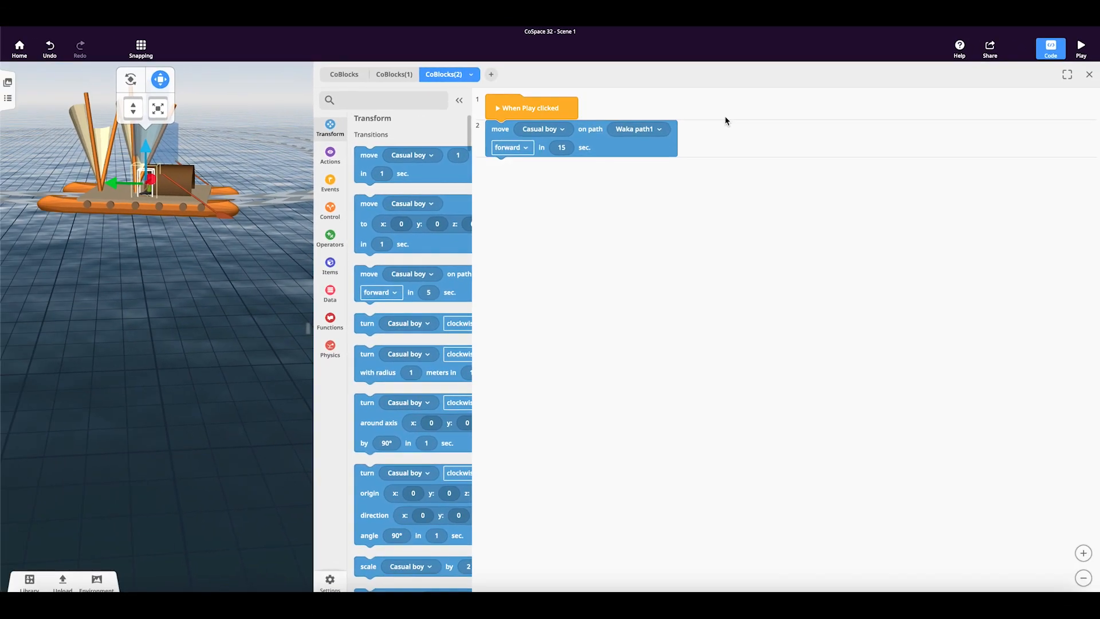
Step: Close the code editor and play the scene to check the boy travelling with the waka
click(1090, 75)
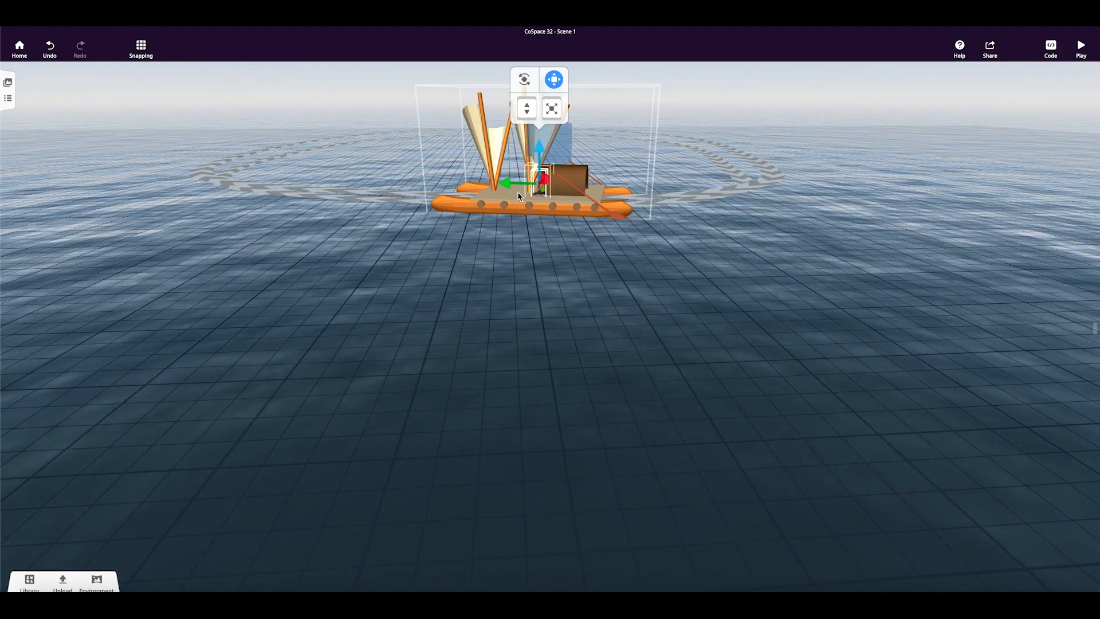
click(1081, 49)
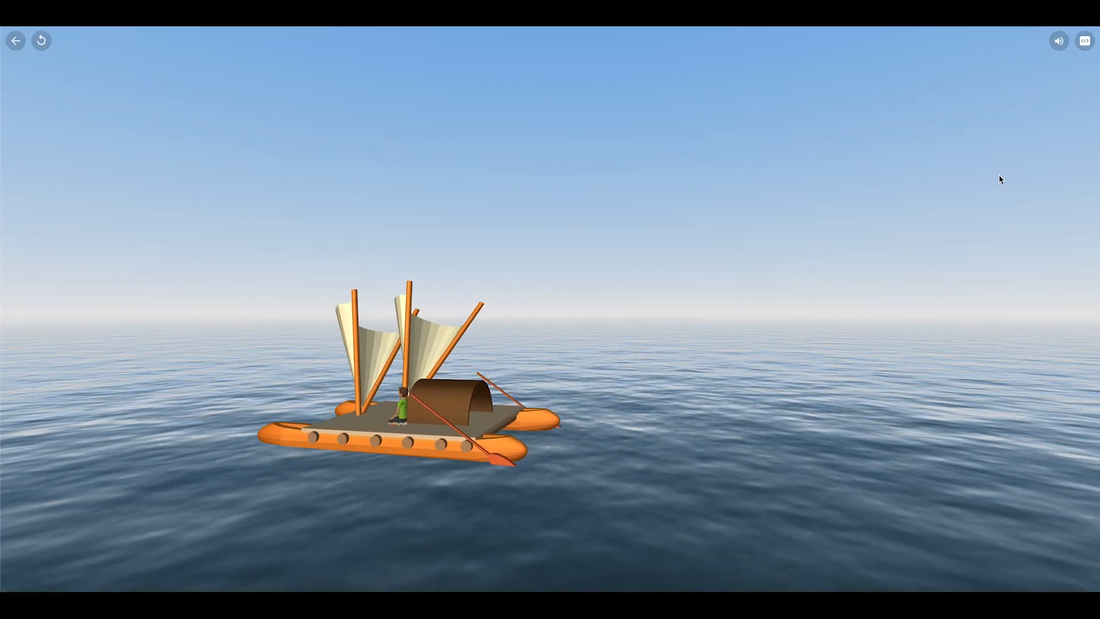